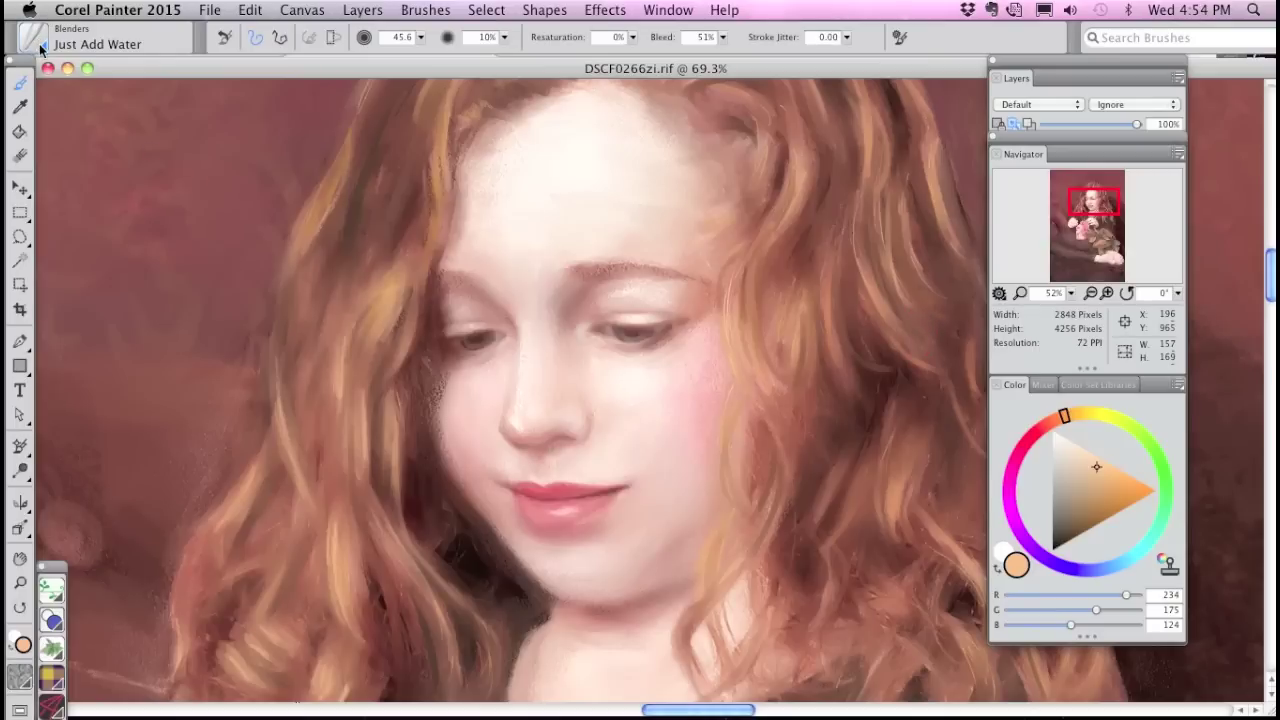
Step: Drag the Just Add Water brush onto the canvas to start the Custom 7 palette
drag(40, 50, 139, 116)
mouse_move(236, 284)
mouse_down()
mouse_move(248, 371)
mouse_move(211, 458)
mouse_up()
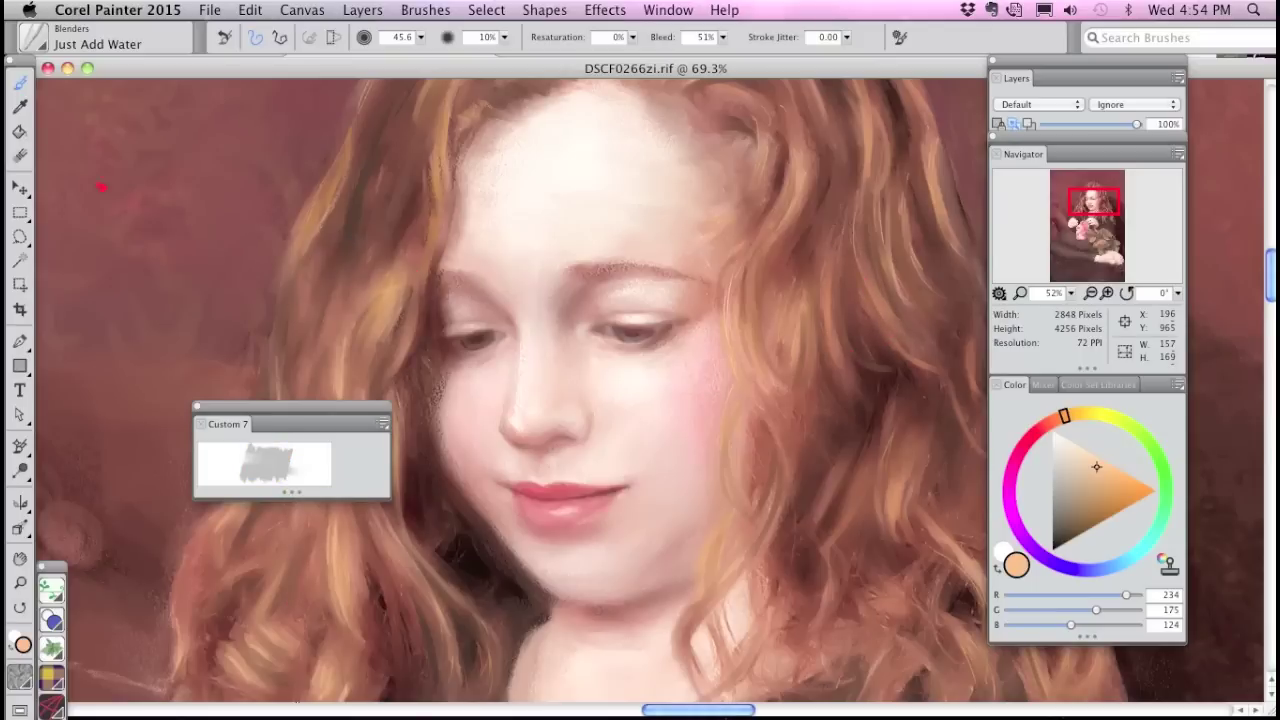
Step: Select the Sharp Chalk variant from the Chalk & Crayons category
click(36, 40)
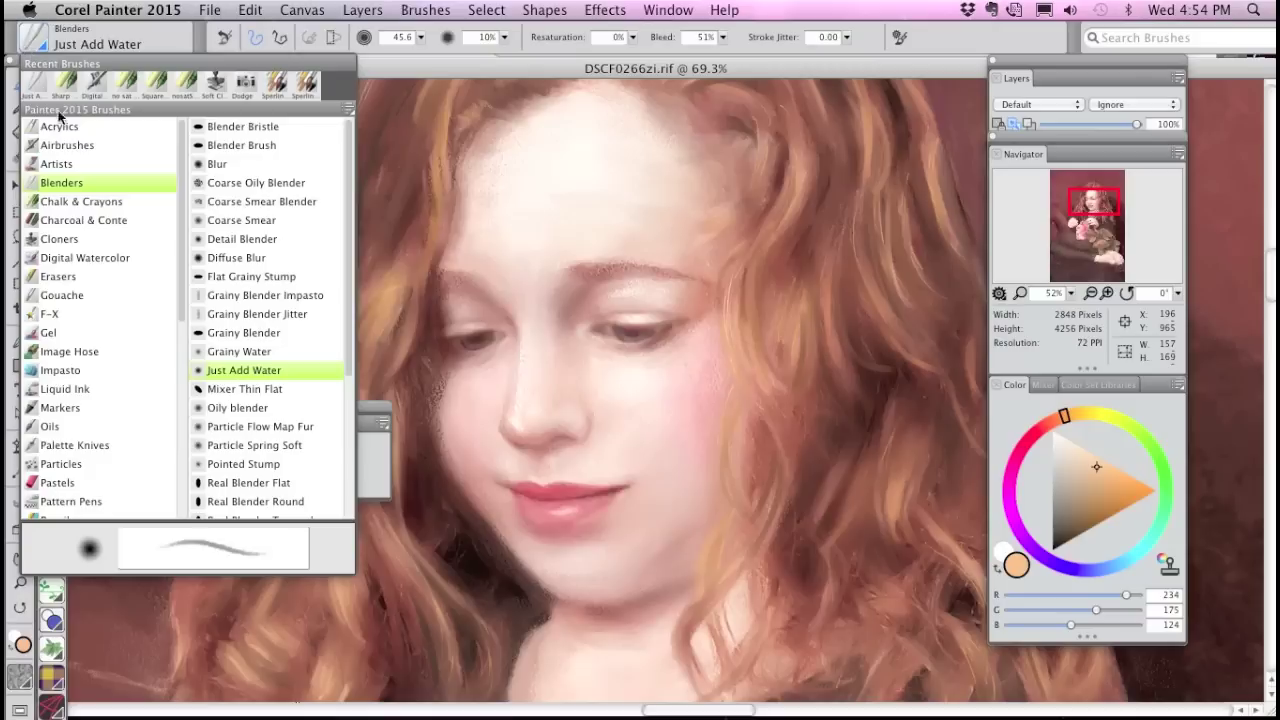
click(100, 201)
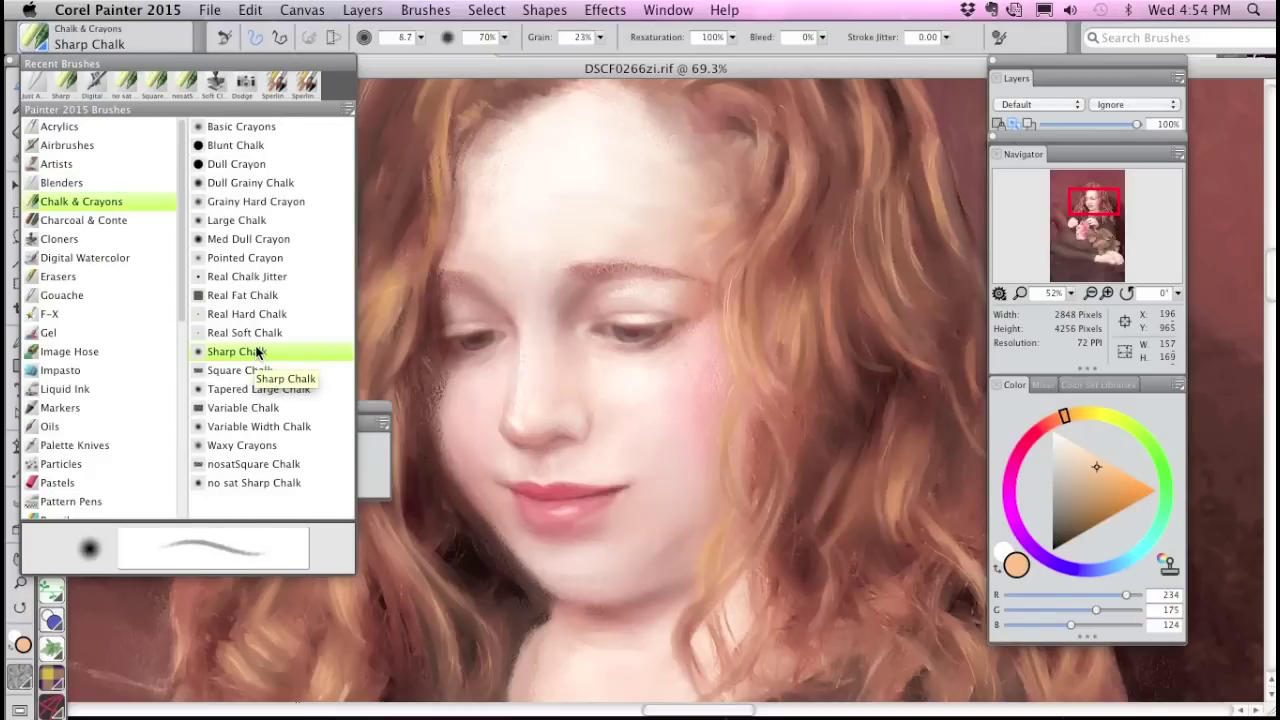
click(257, 351)
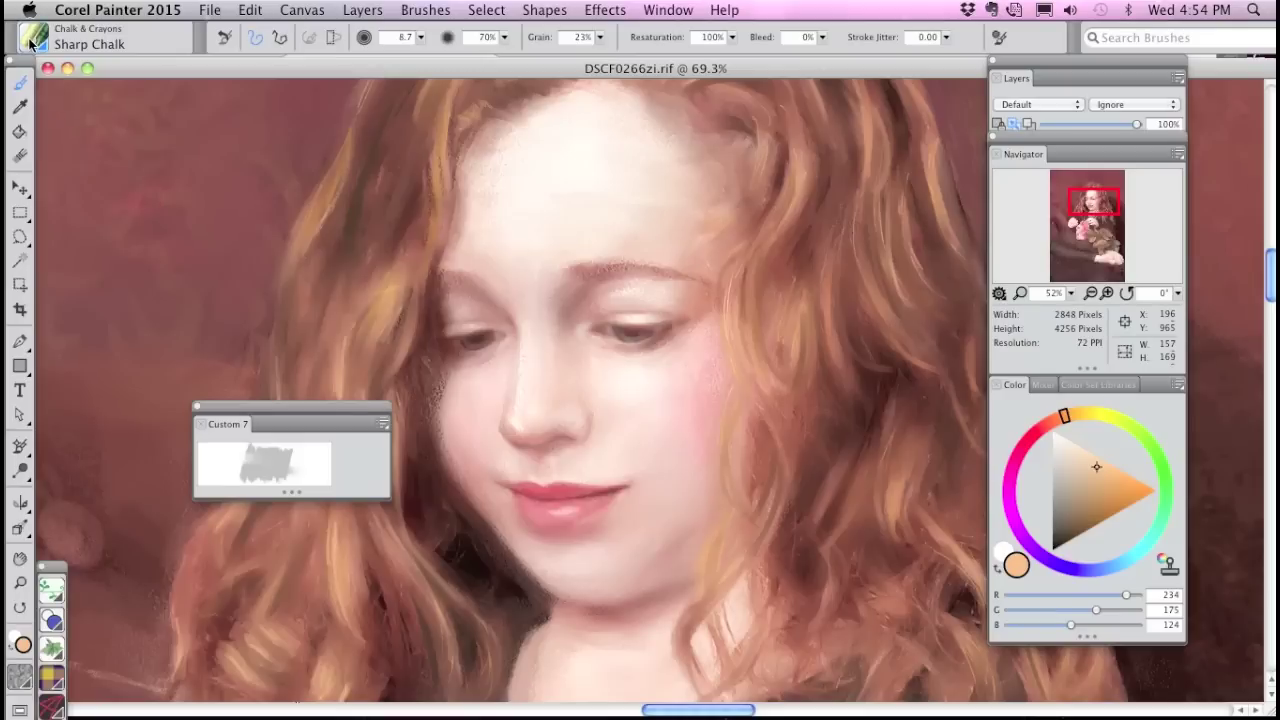
Step: Drag Sharp Chalk into Custom 7, then enlarge the palette and move it lower left
drag(33, 46, 272, 376)
drag(359, 468, 363, 475)
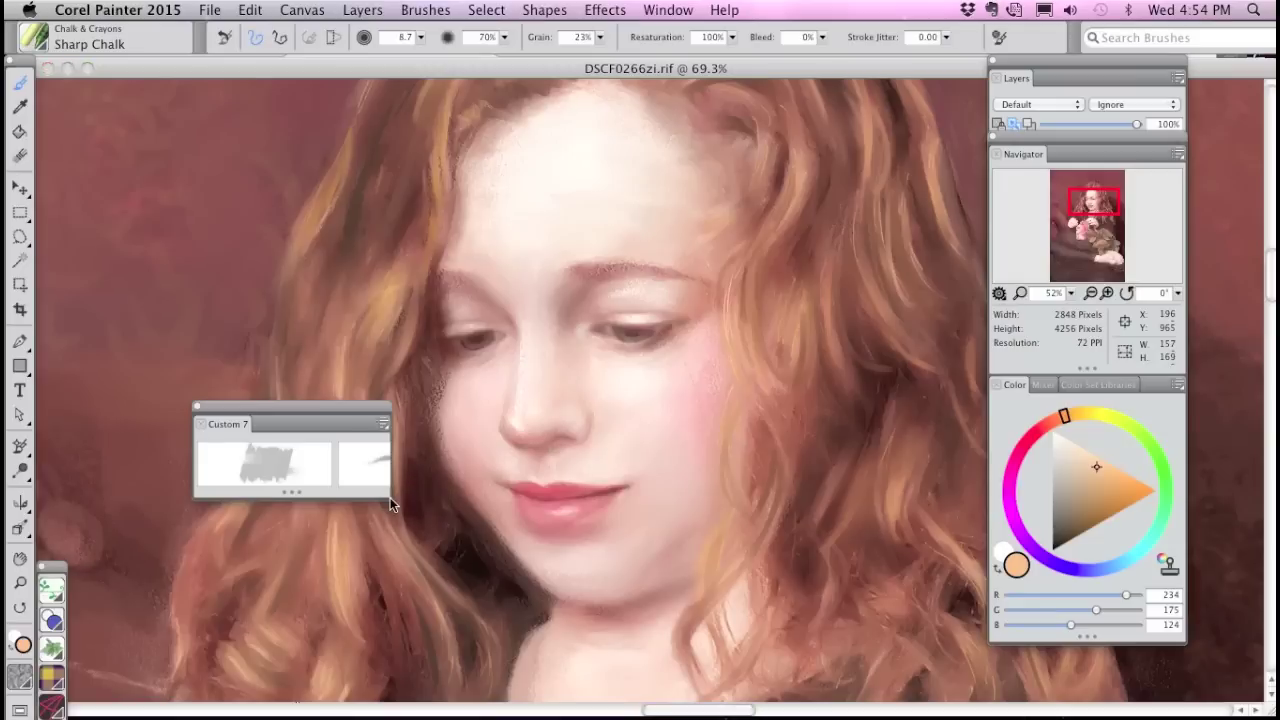
drag(390, 497, 443, 527)
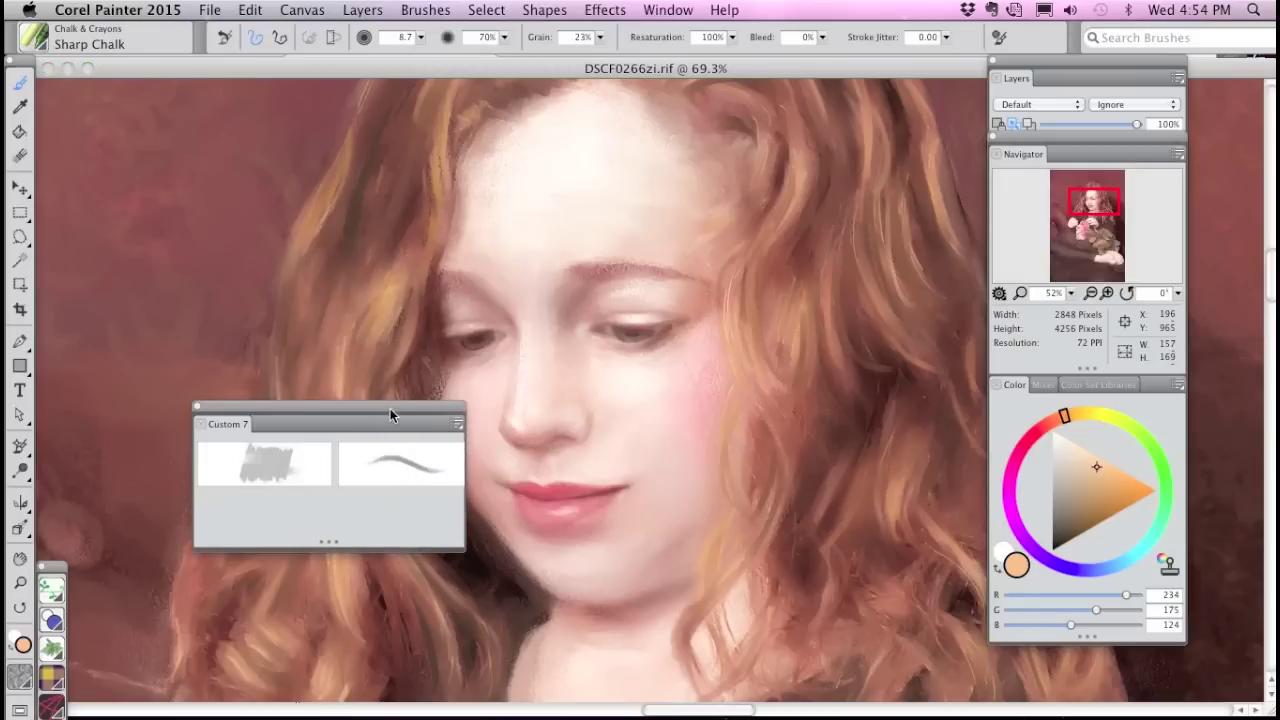
drag(390, 408, 319, 442)
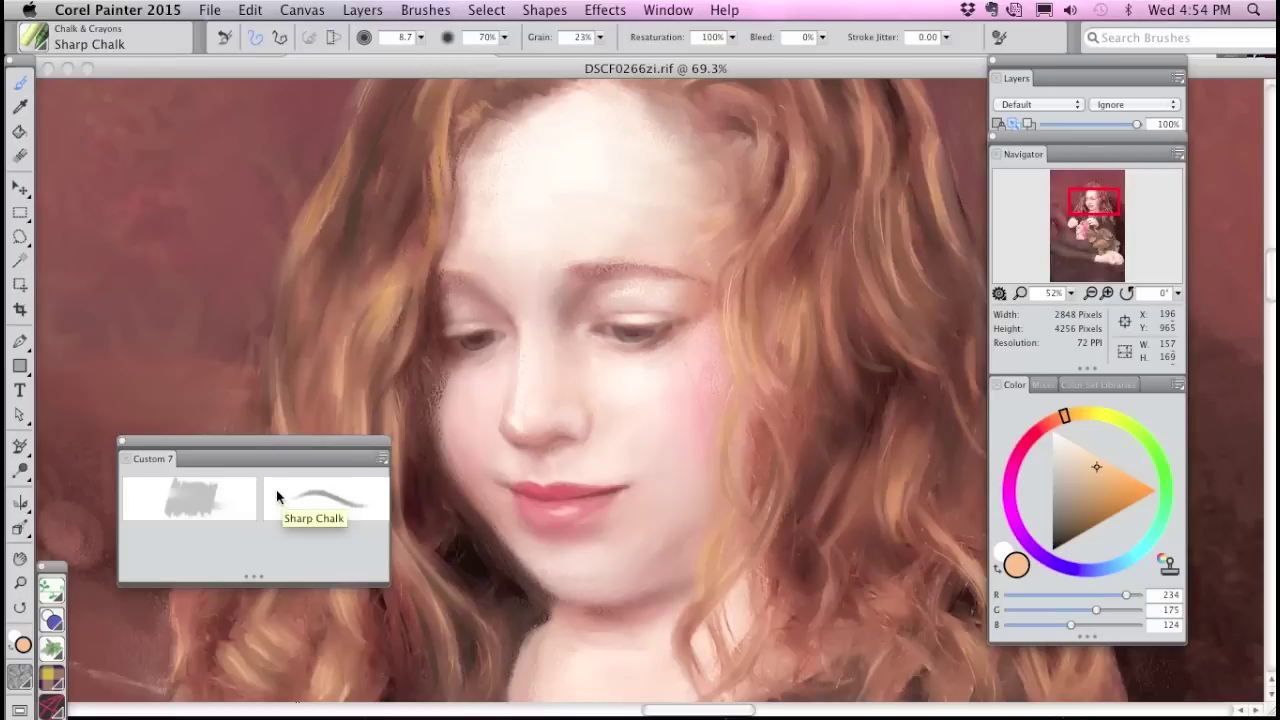
Step: Paint a thin Sharp Chalk strand on the hair, switching between palette brushes and ending on Just Add Water
click(218, 506)
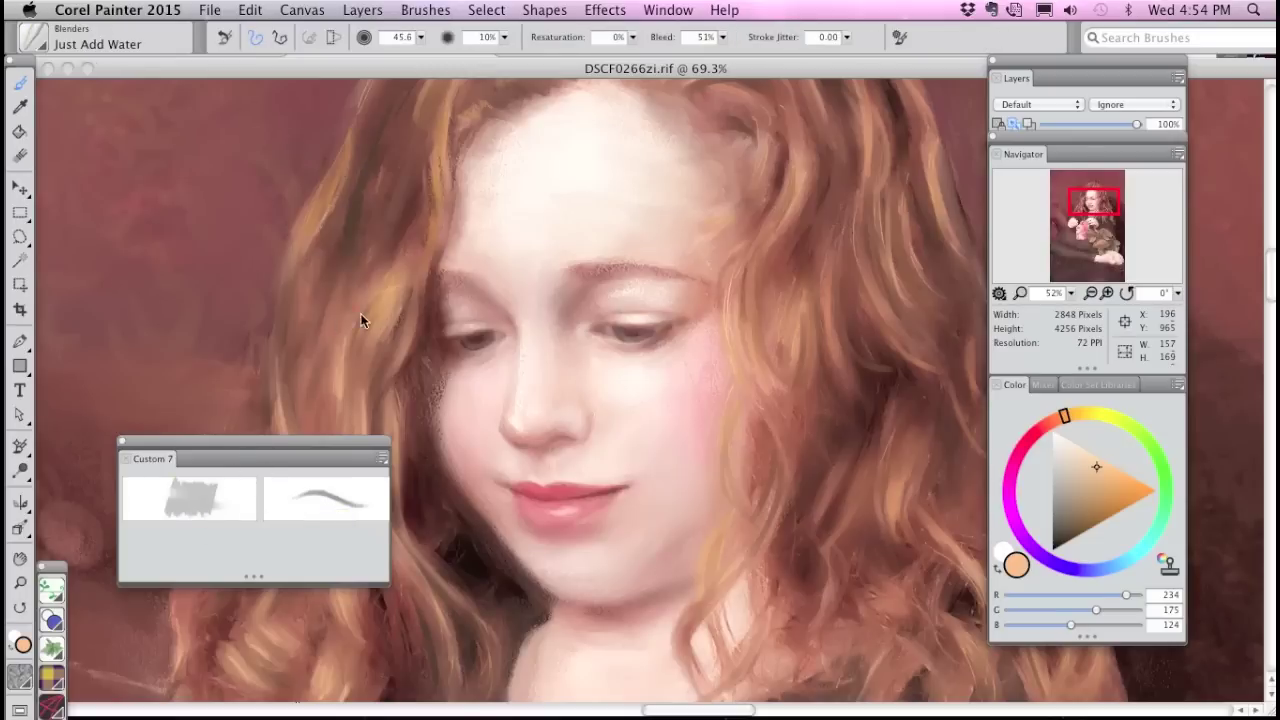
click(757, 290)
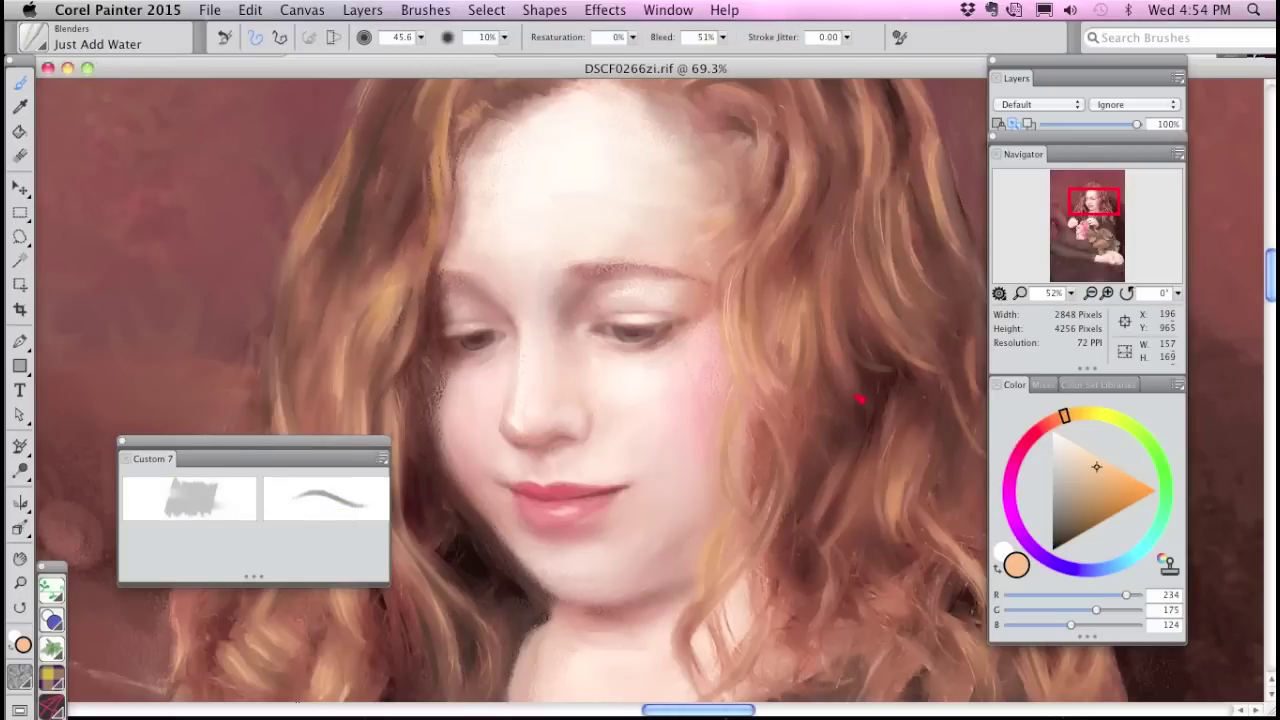
click(358, 510)
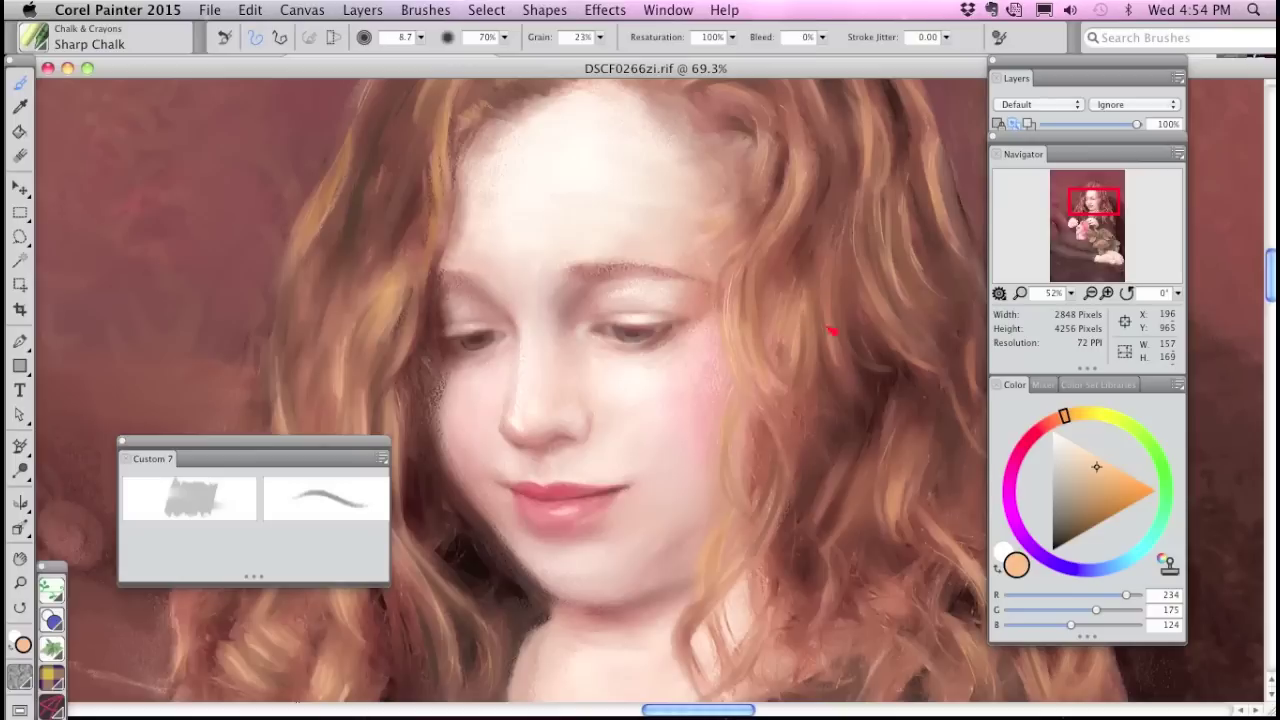
drag(840, 360, 868, 424)
click(219, 502)
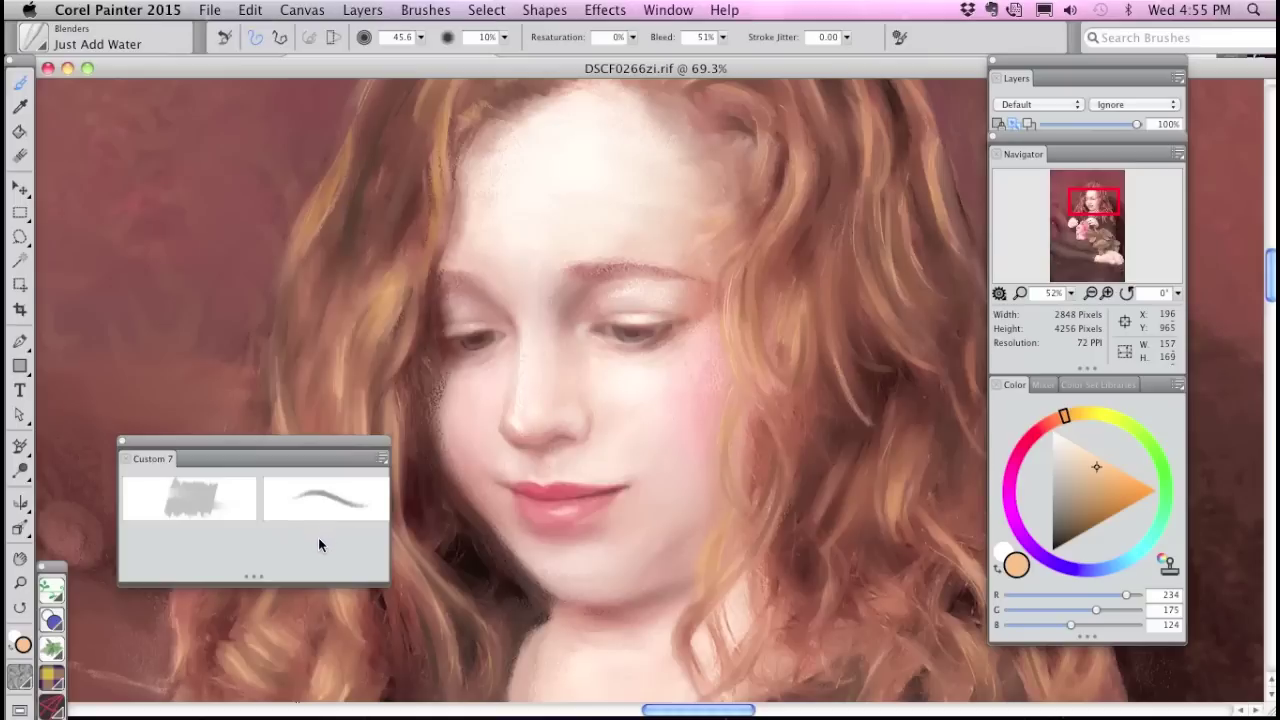
Step: Drag the Just Add Water and Sharp Chalk tiles out of Custom 7 to remove them
click(36, 42)
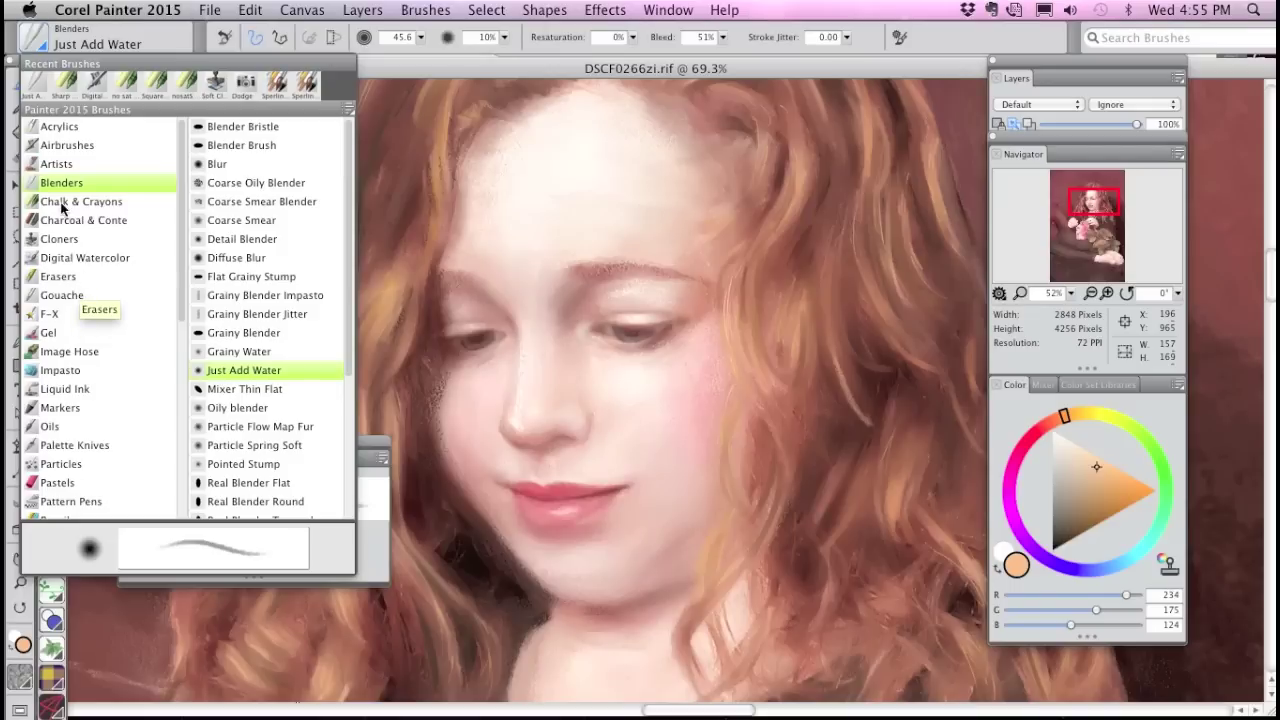
click(34, 40)
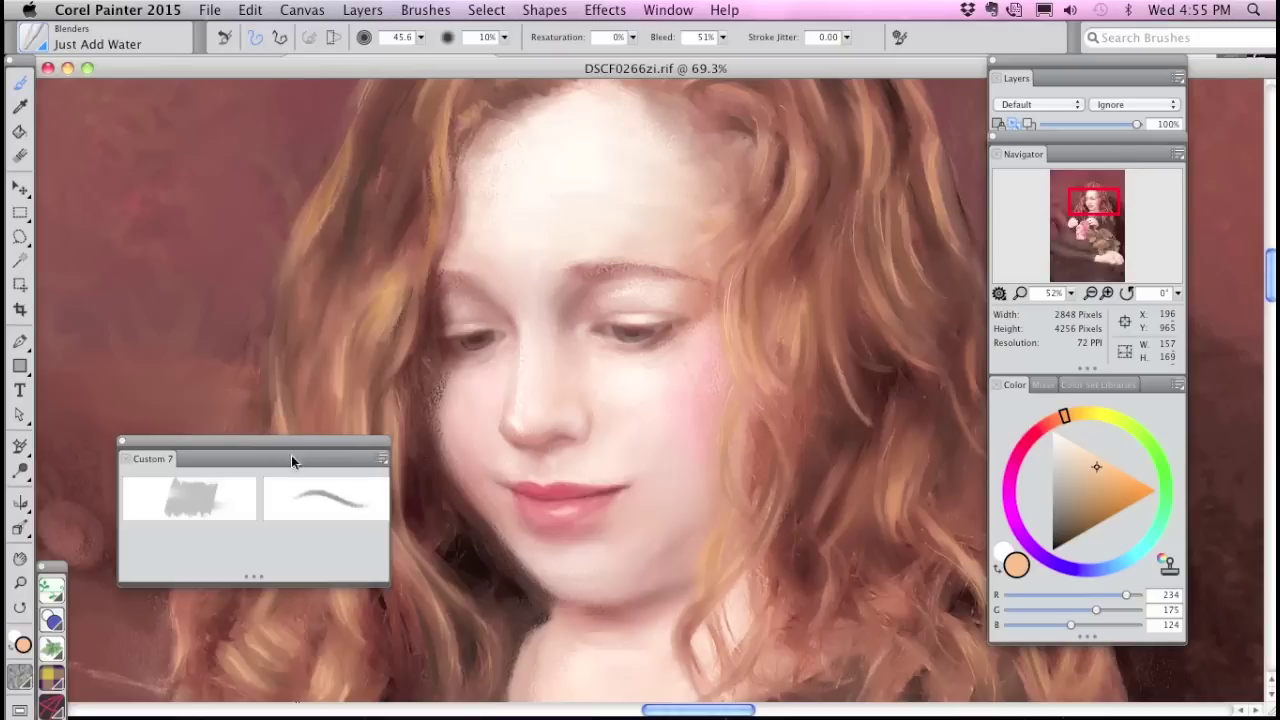
click(210, 512)
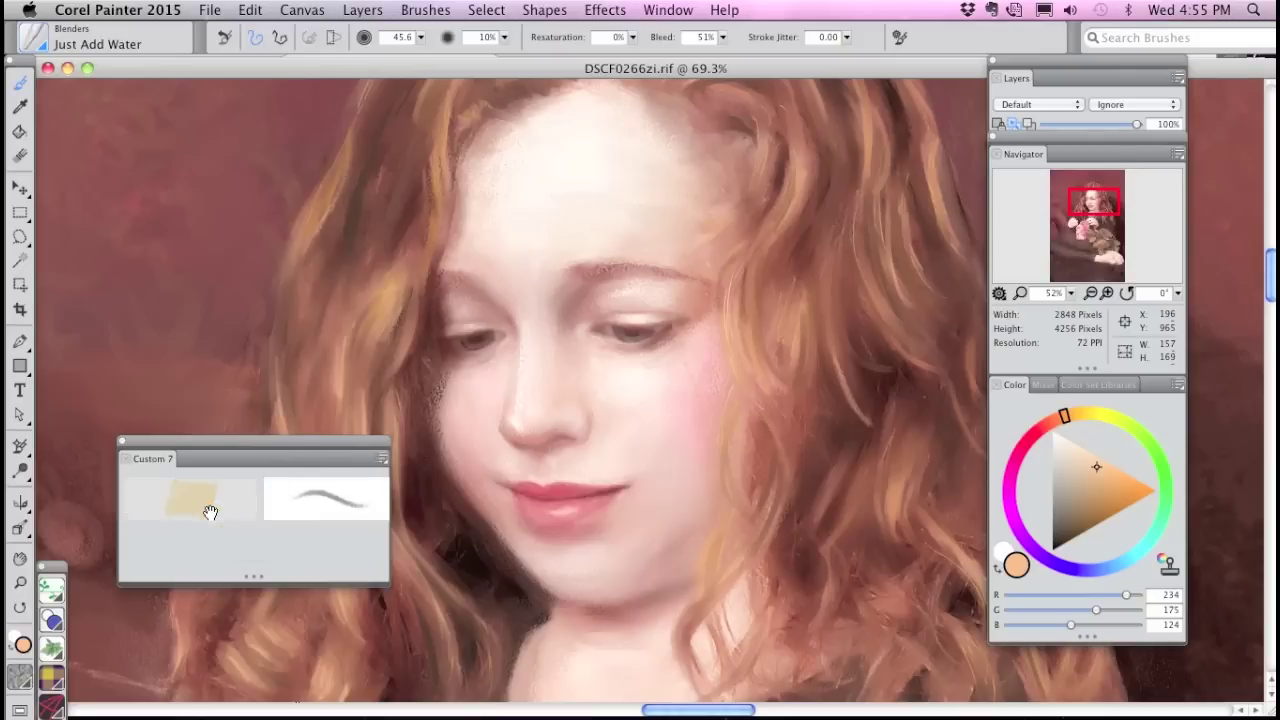
drag(210, 512, 214, 628)
drag(337, 505, 352, 648)
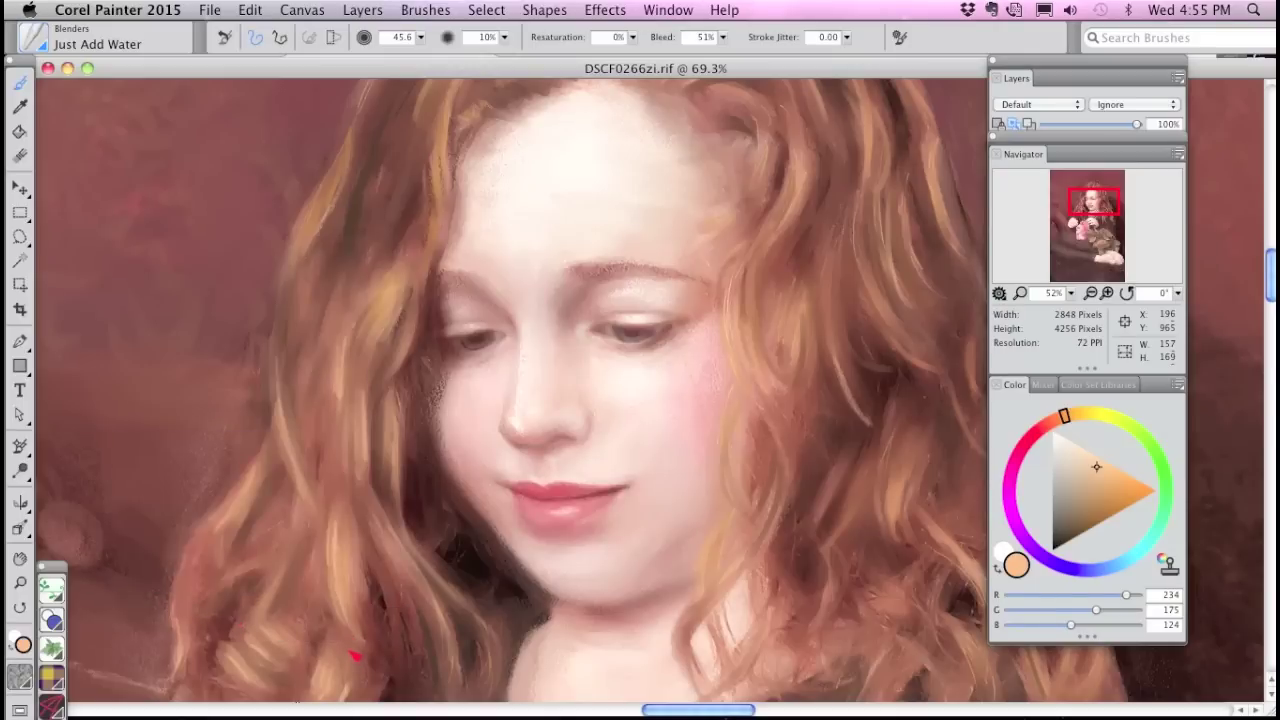
Step: Set Brush Icons in Custom Palettes to Category in the Interface preferences
click(144, 14)
mouse_move(102, 62)
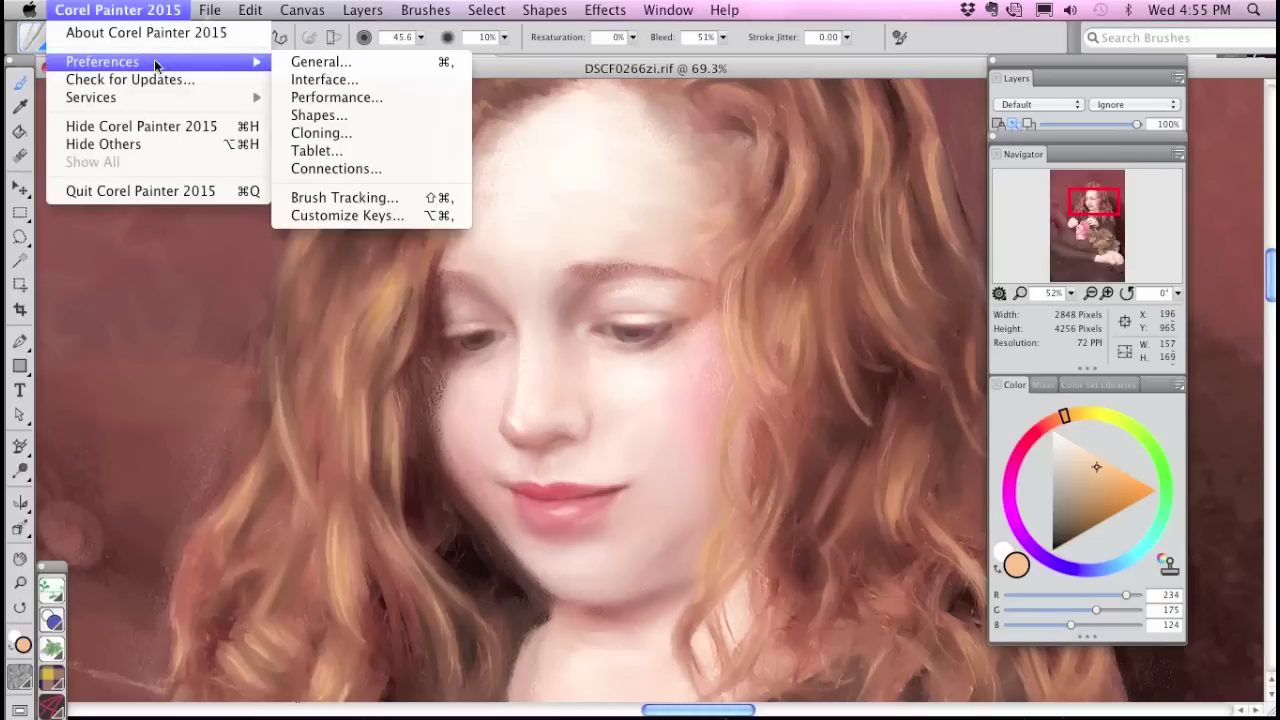
click(324, 80)
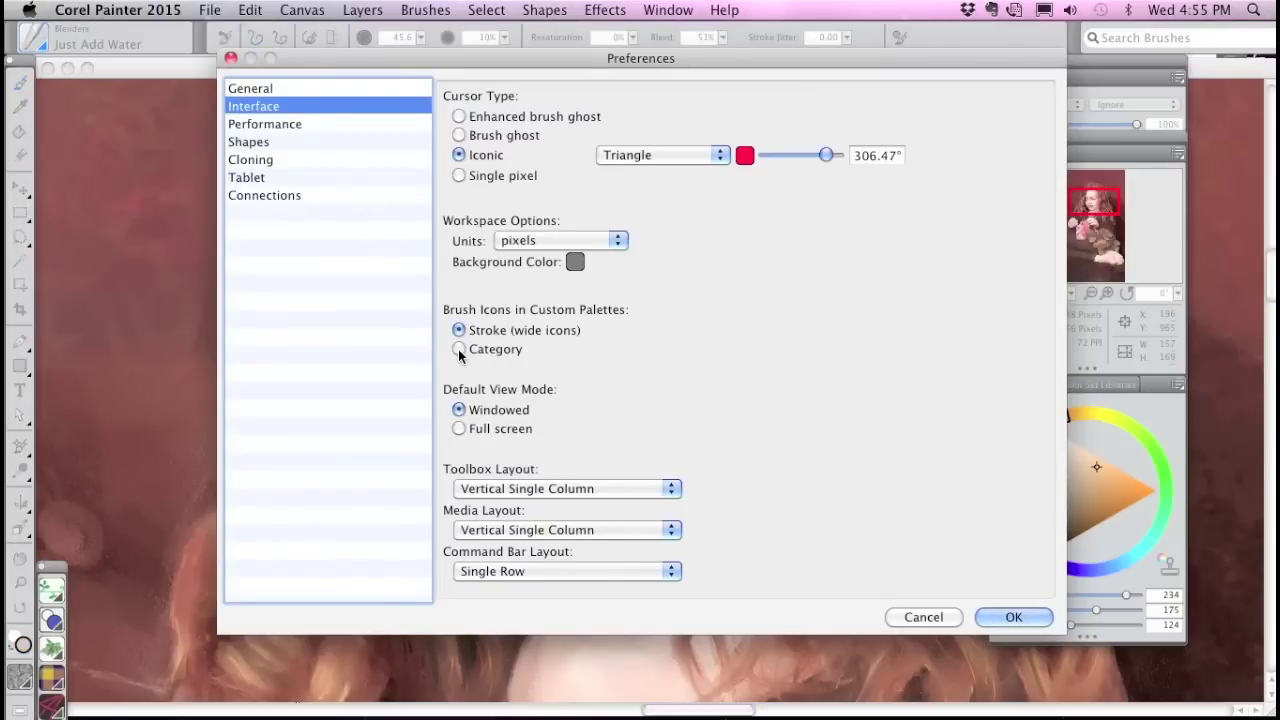
click(459, 349)
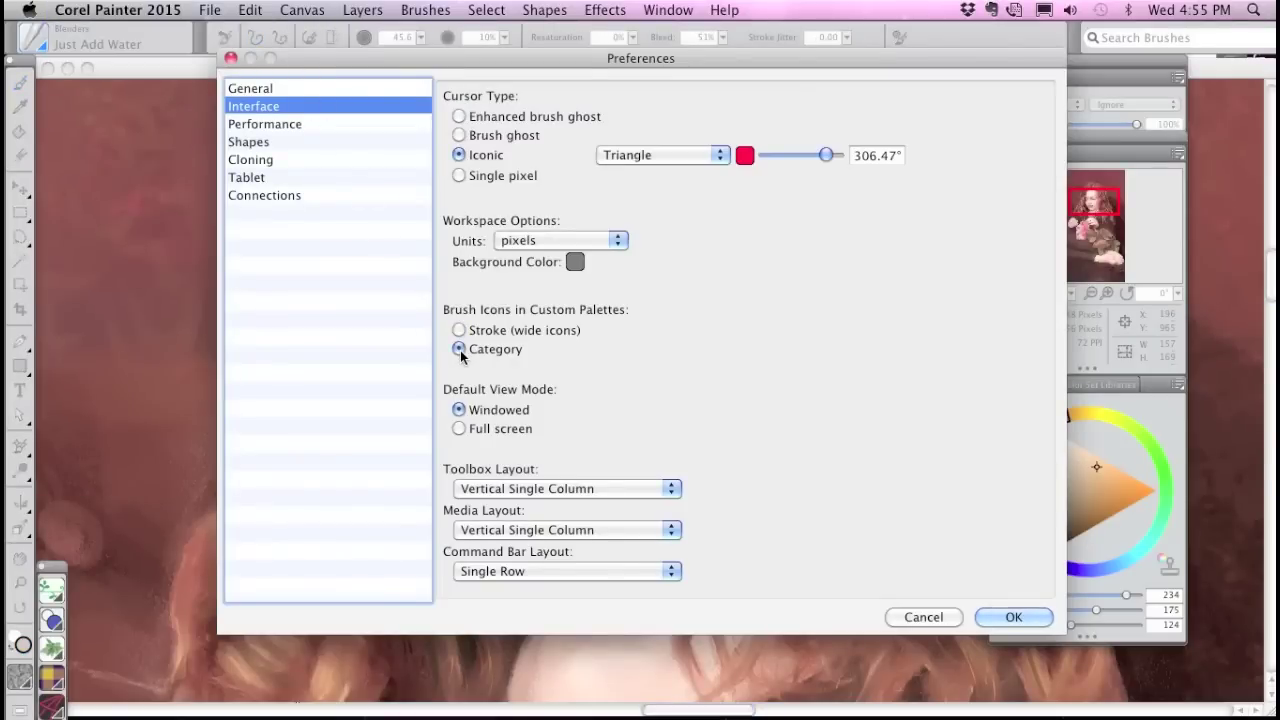
click(1014, 617)
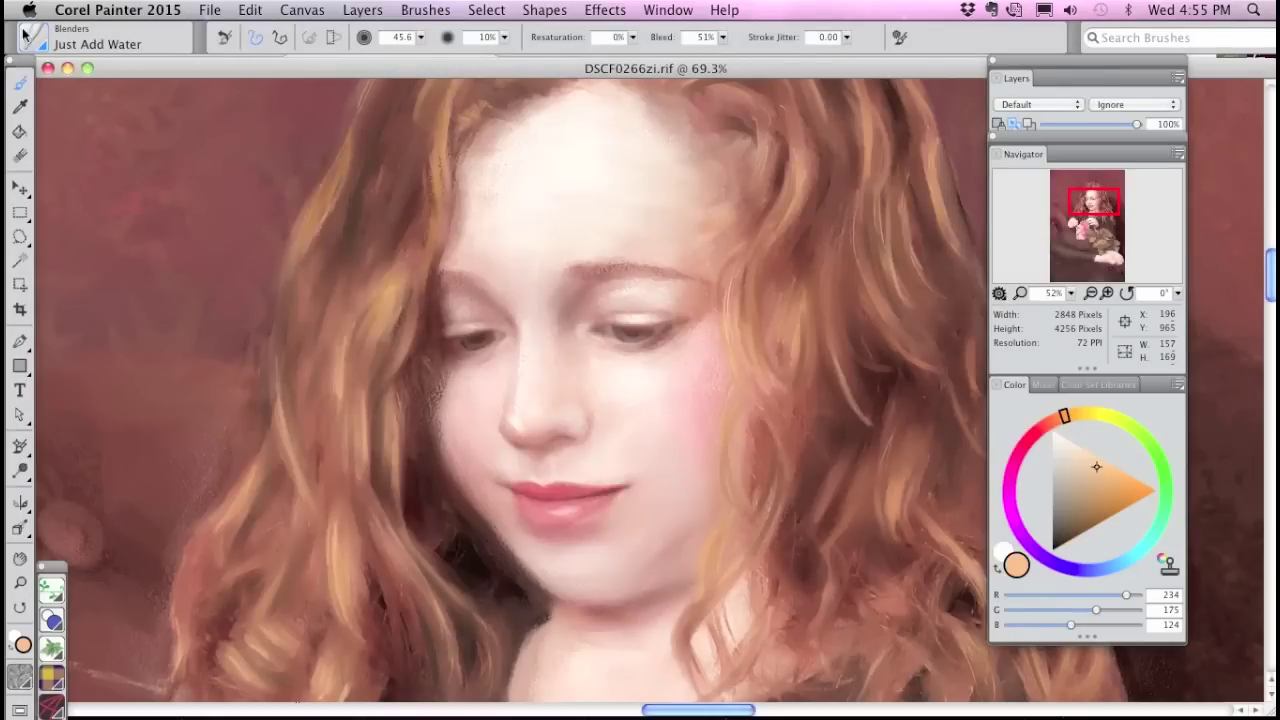
Step: Create Custom 8 with Just Add Water, then add Sharp Chalk from Chalk & Crayons
drag(45, 70, 98, 206)
drag(121, 288, 124, 311)
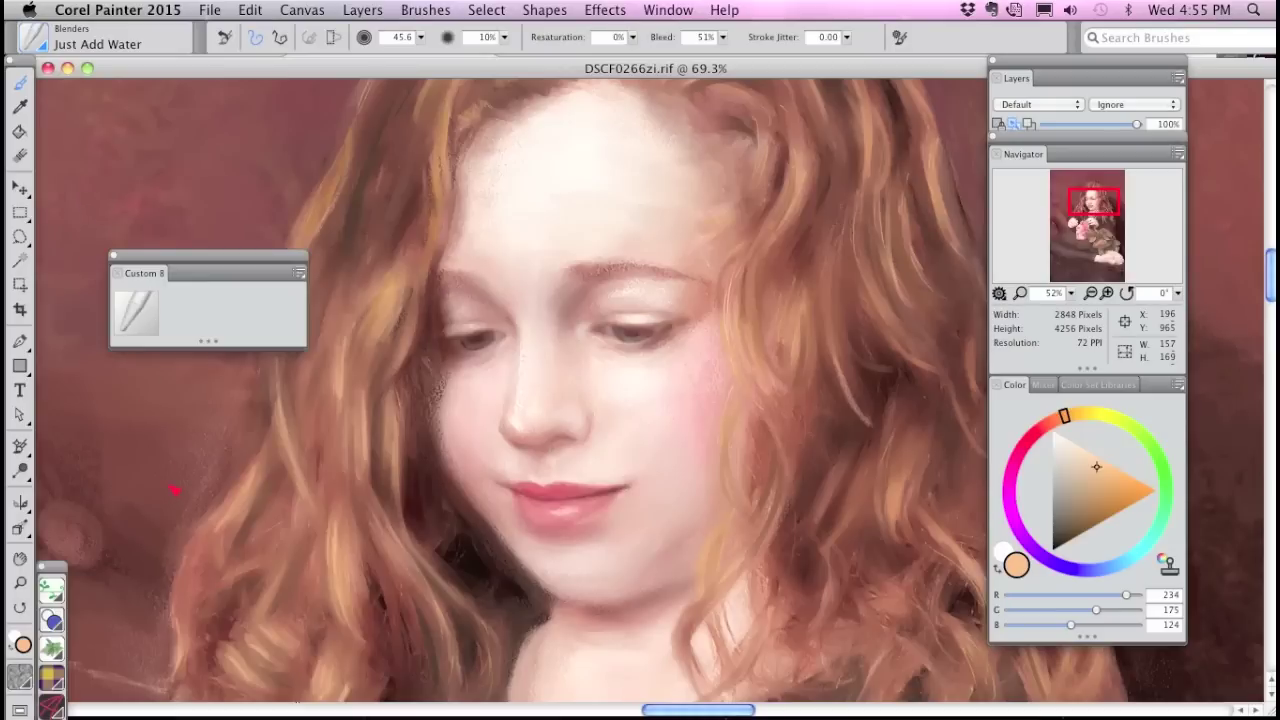
click(36, 42)
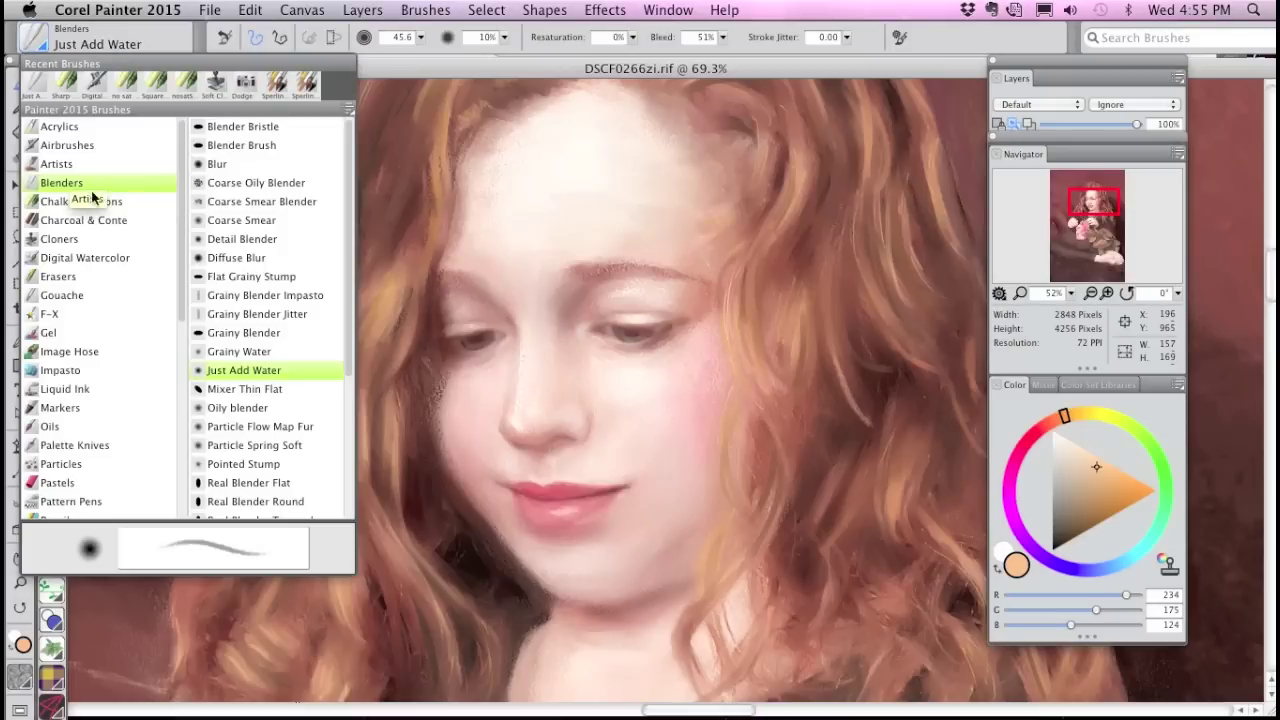
click(90, 221)
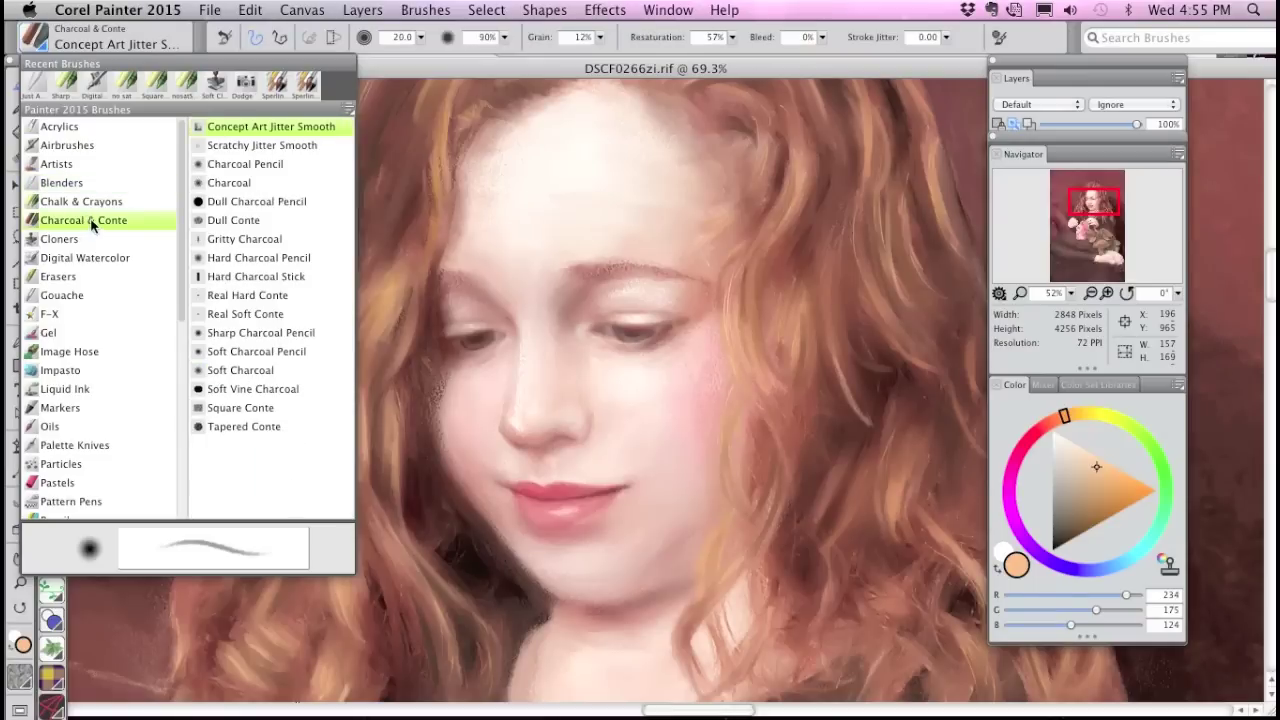
click(92, 203)
click(256, 352)
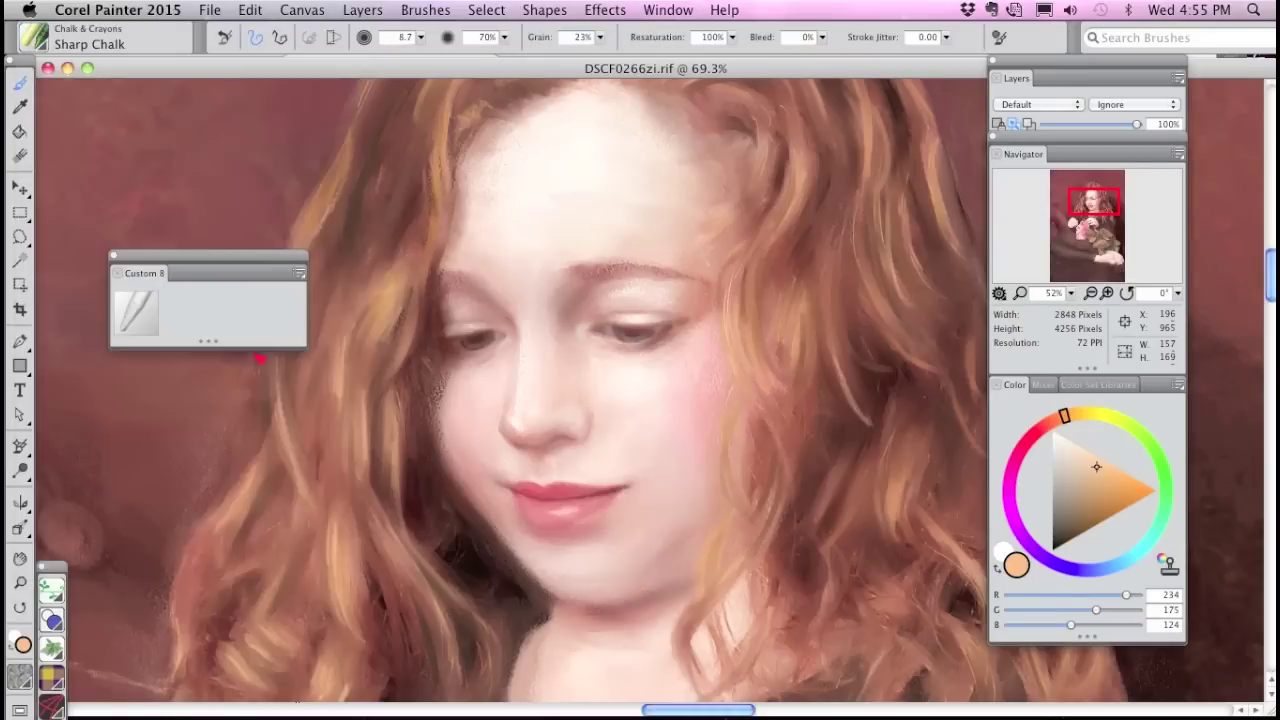
drag(35, 38, 224, 300)
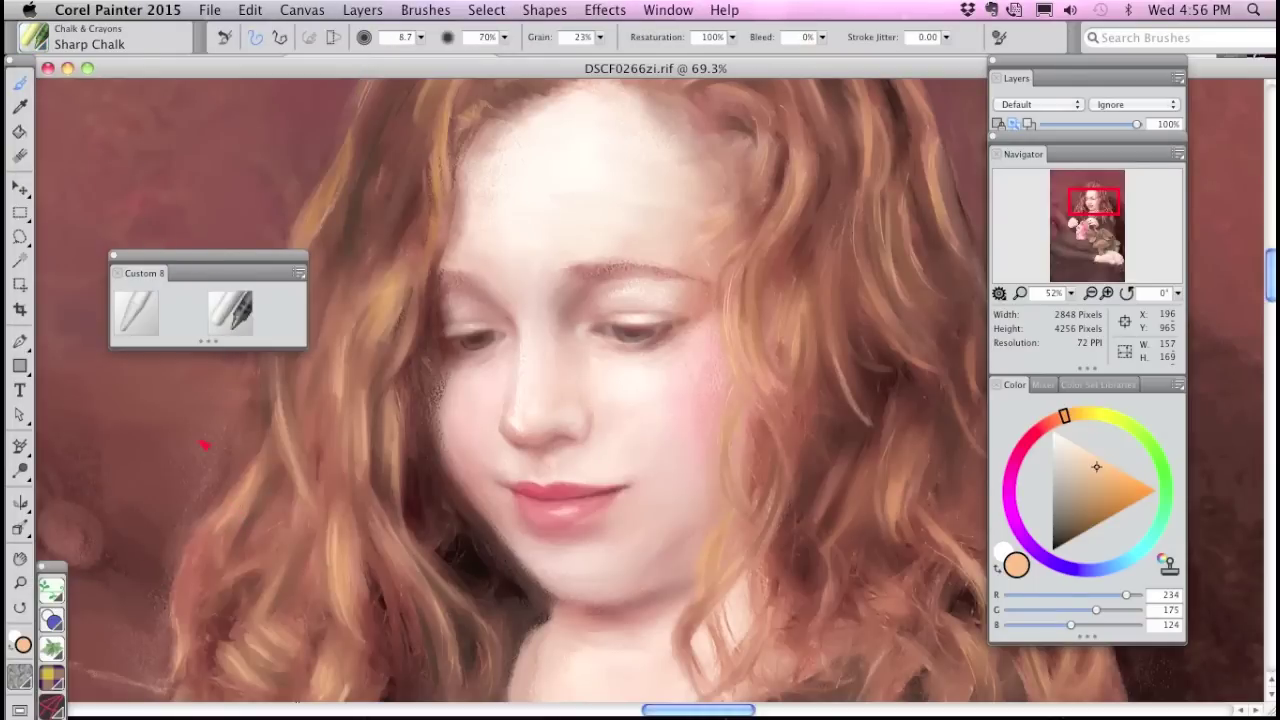
Step: Switch between the Custom 8 brushes, ending with Just Add Water active
click(137, 319)
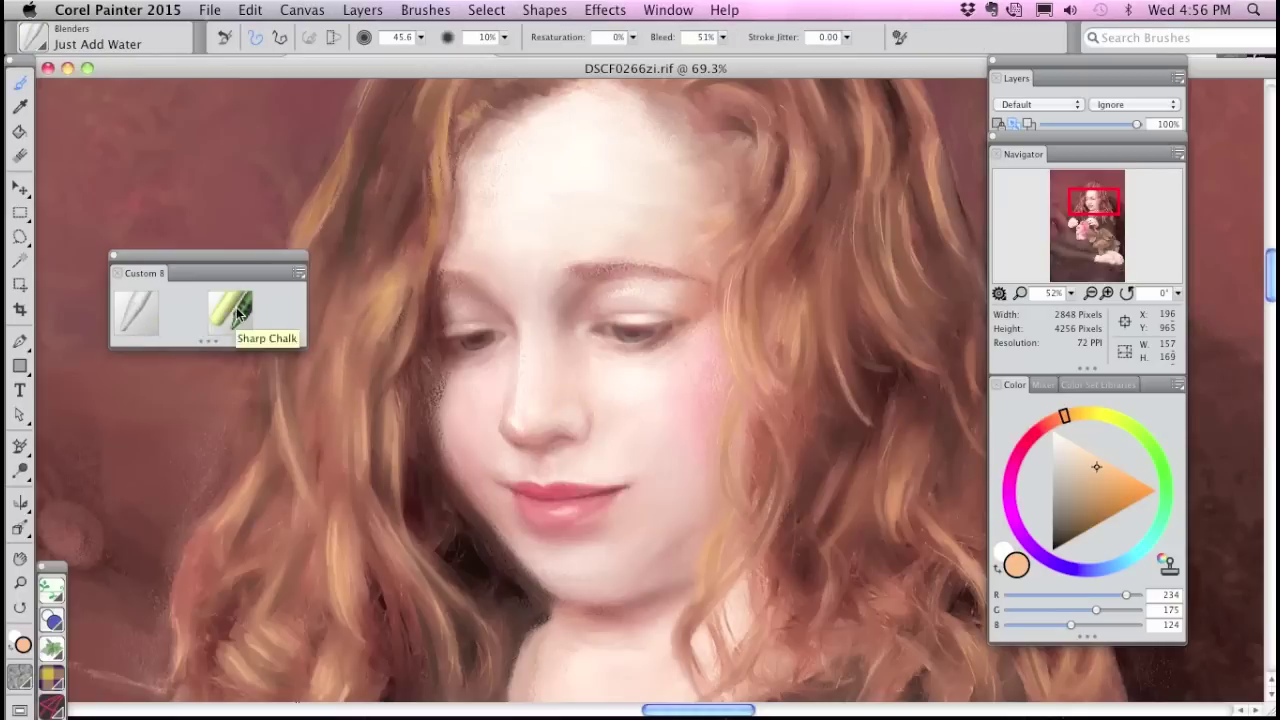
click(238, 312)
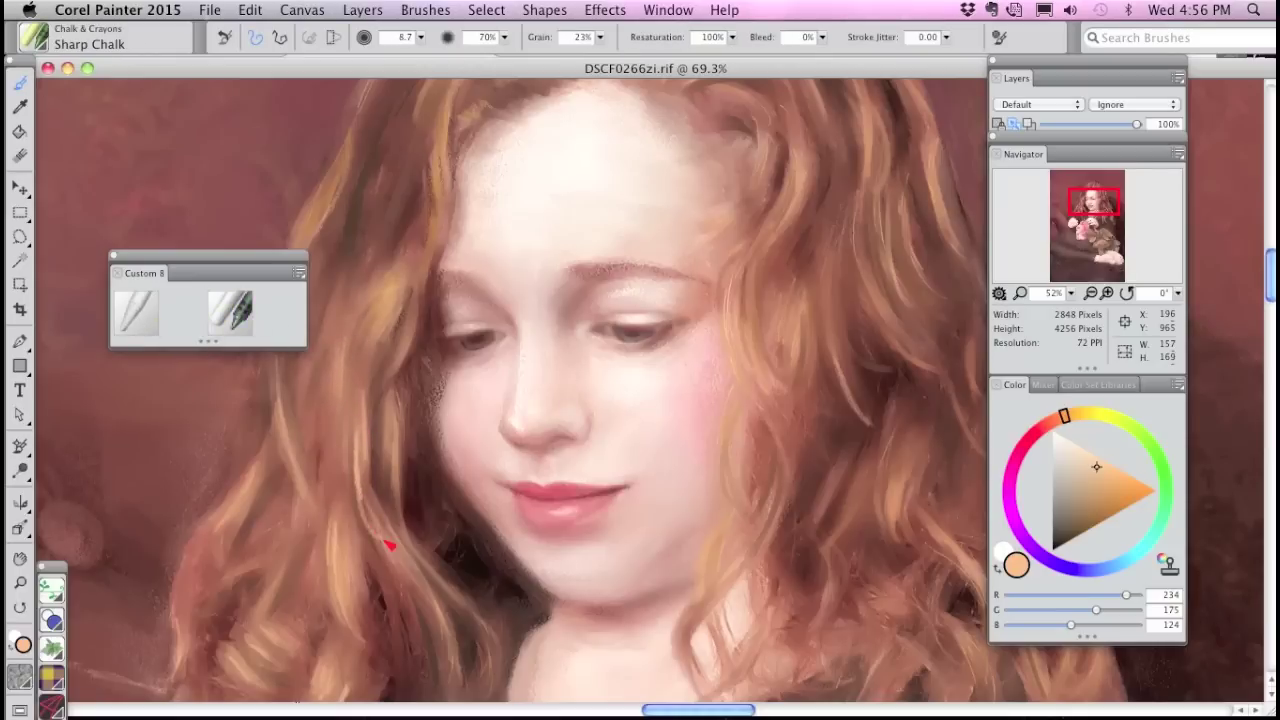
click(151, 317)
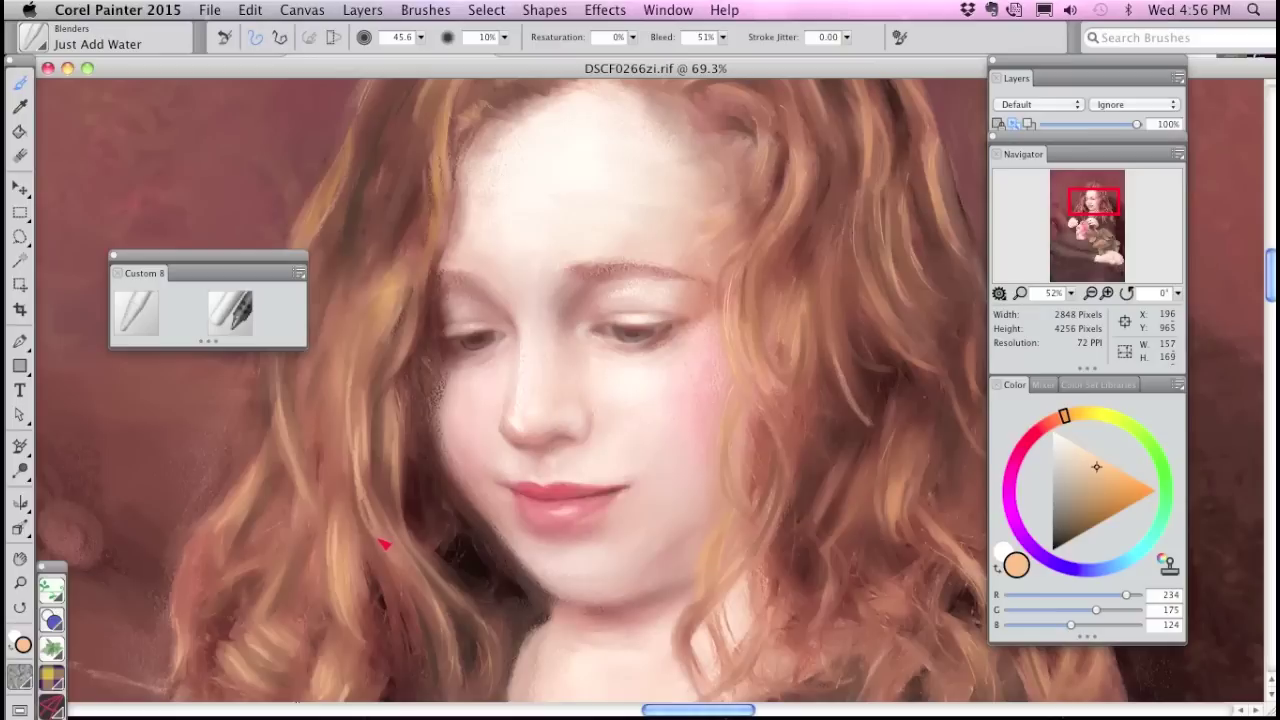
Step: Switch both Custom 8 brushes, Just Add Water and Sharp Chalk, to Text View labels
right_click(137, 319)
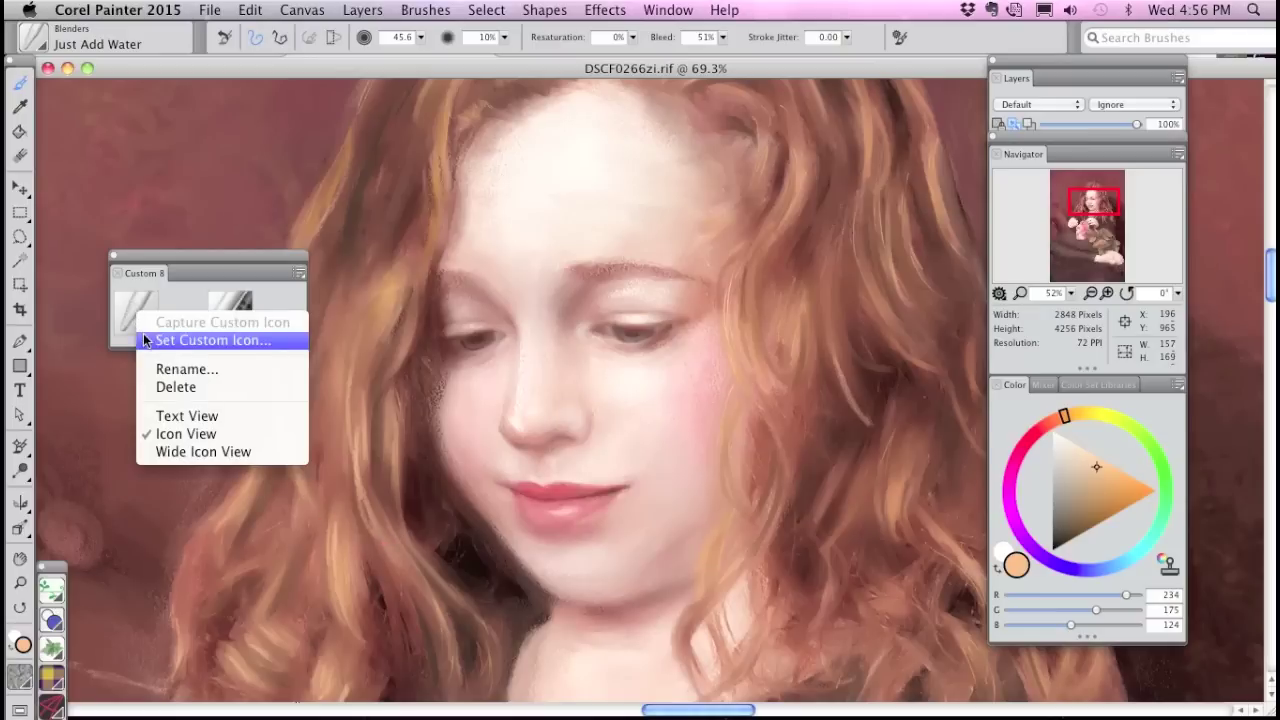
click(191, 416)
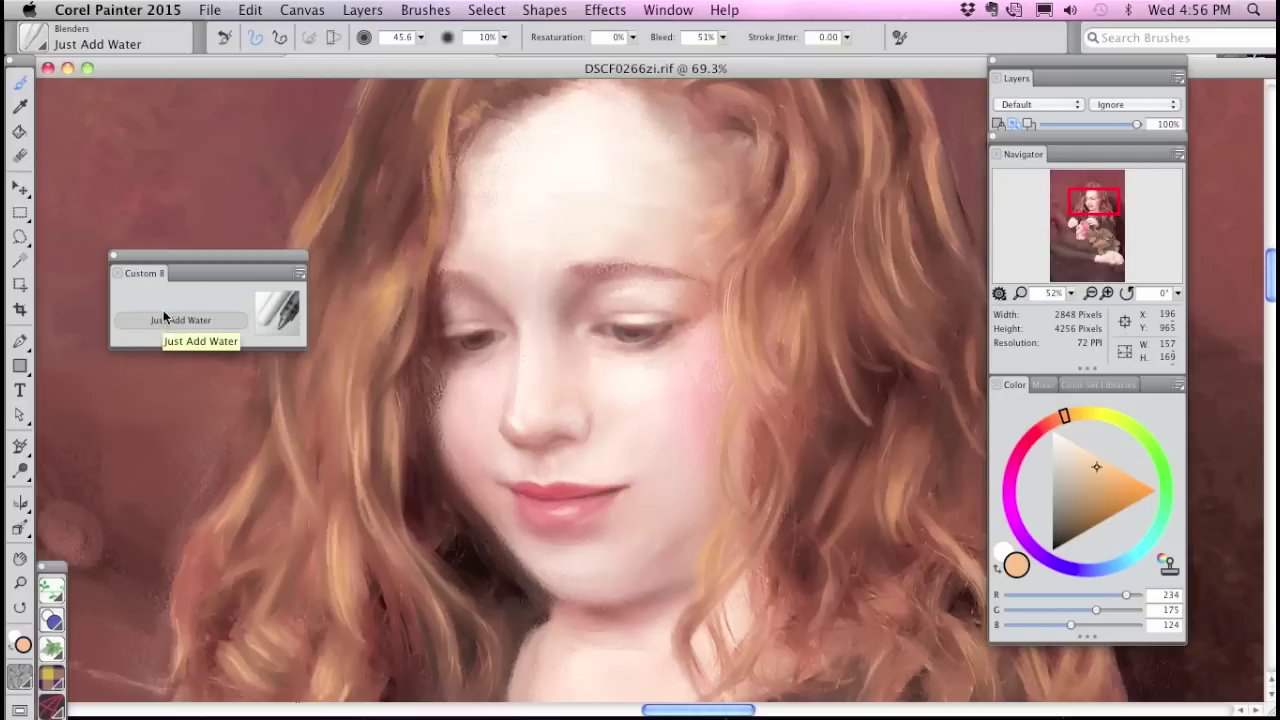
right_click(281, 309)
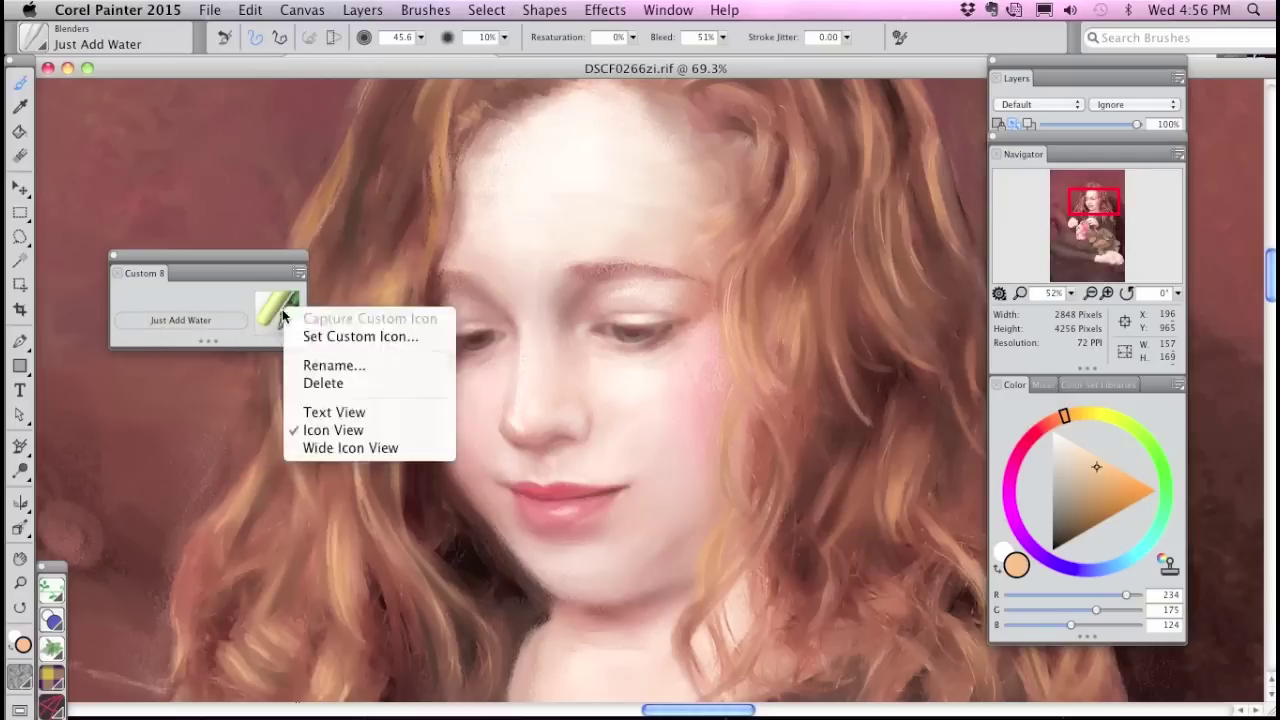
click(340, 412)
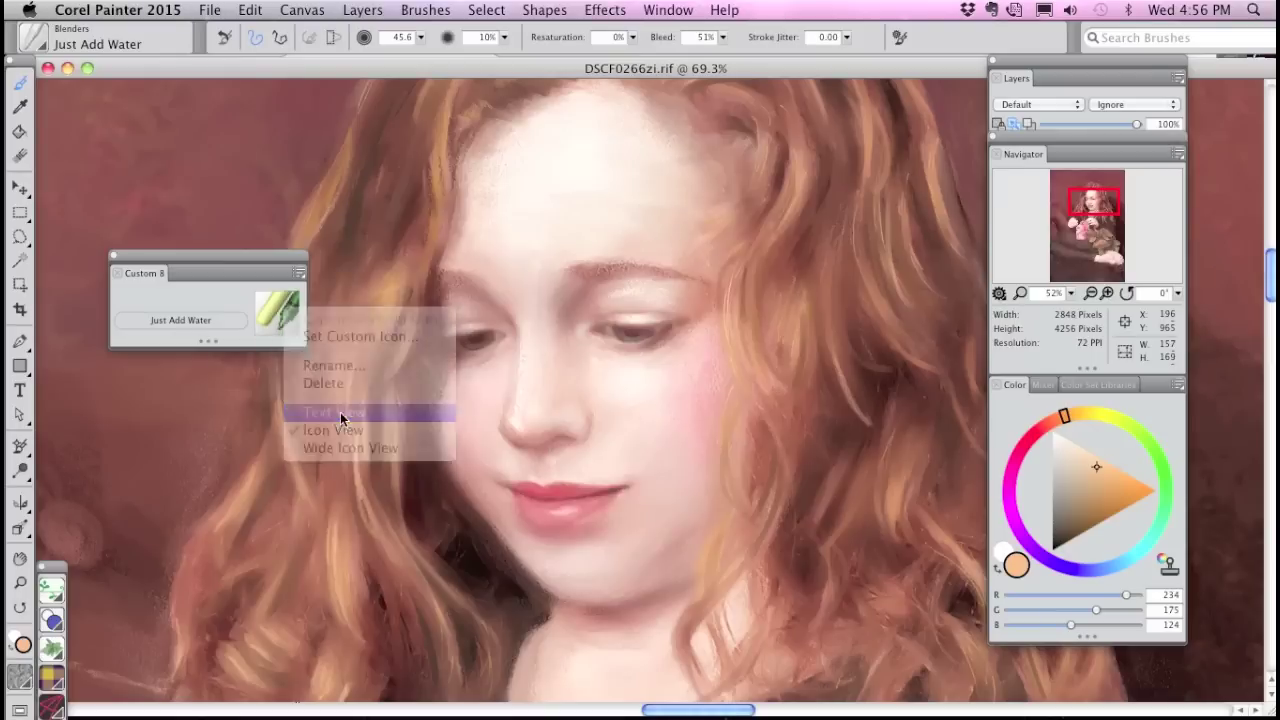
Step: Widen Custom 8 so Sharp Chalk reads fully, then test both text buttons
drag(306, 346, 388, 355)
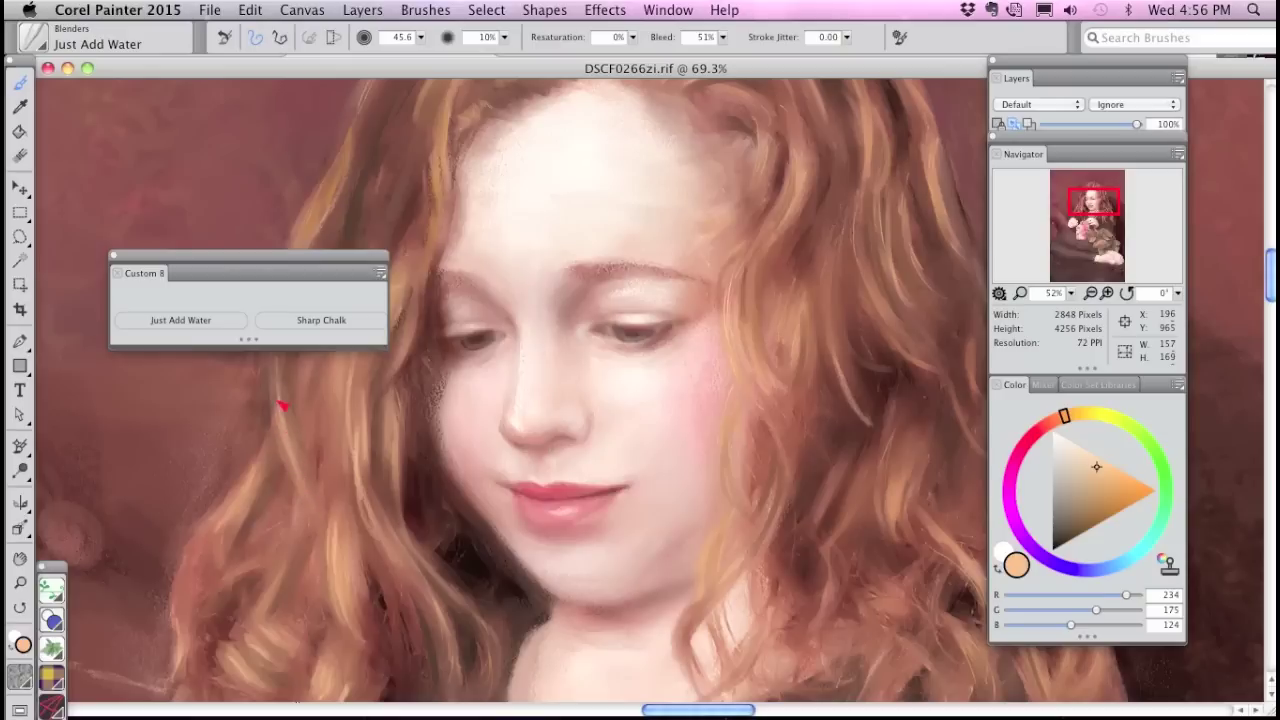
click(325, 317)
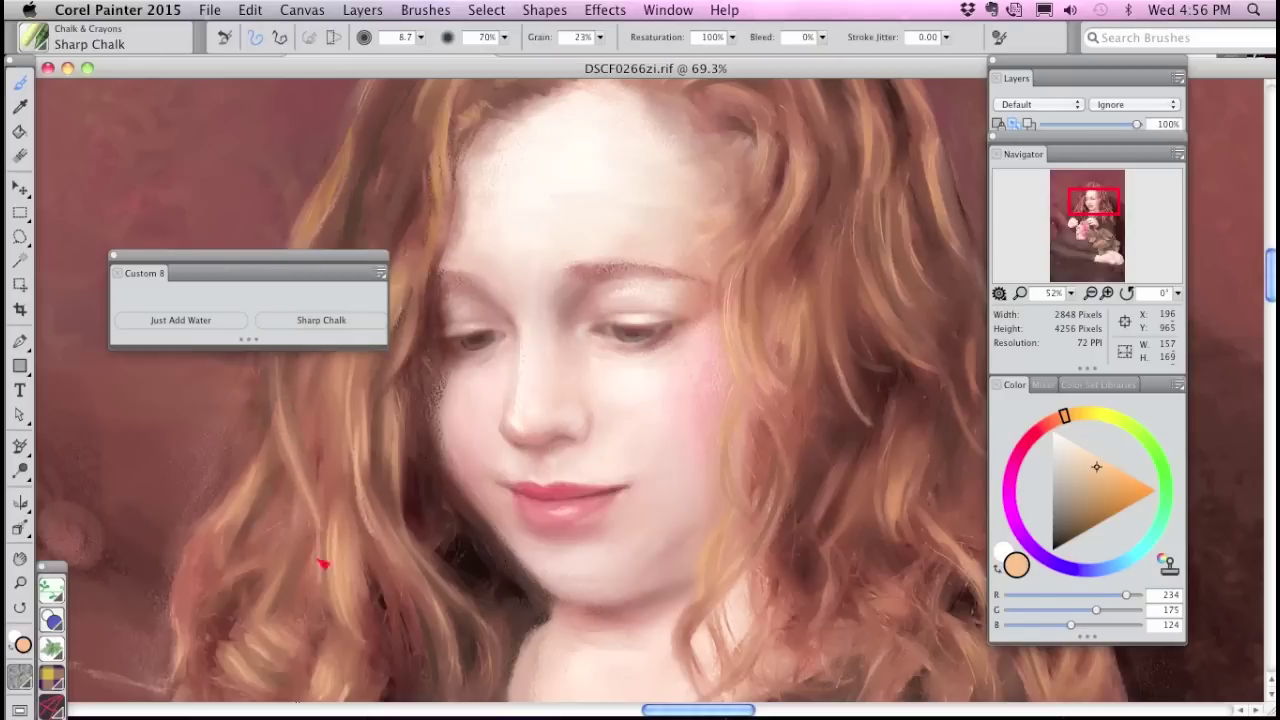
click(180, 320)
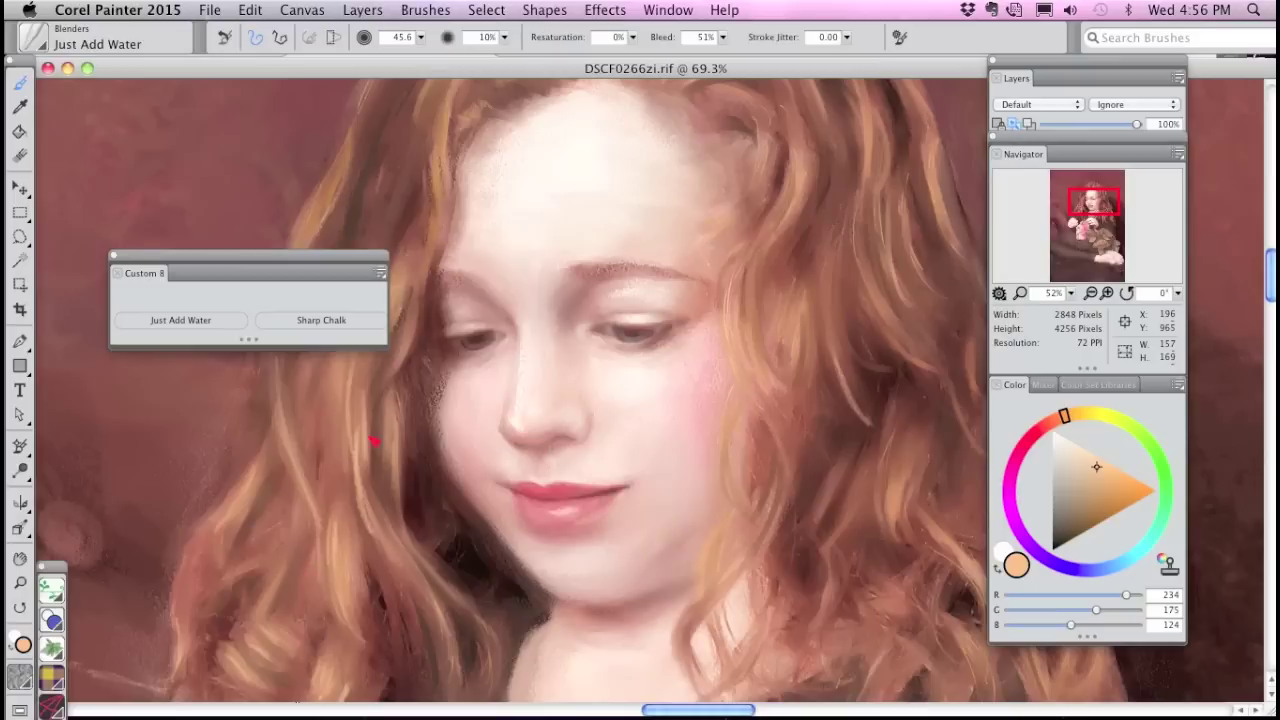
Step: Enlarge Custom 8, move the Just Add Water label down, and add its icon beside it
drag(387, 345, 440, 487)
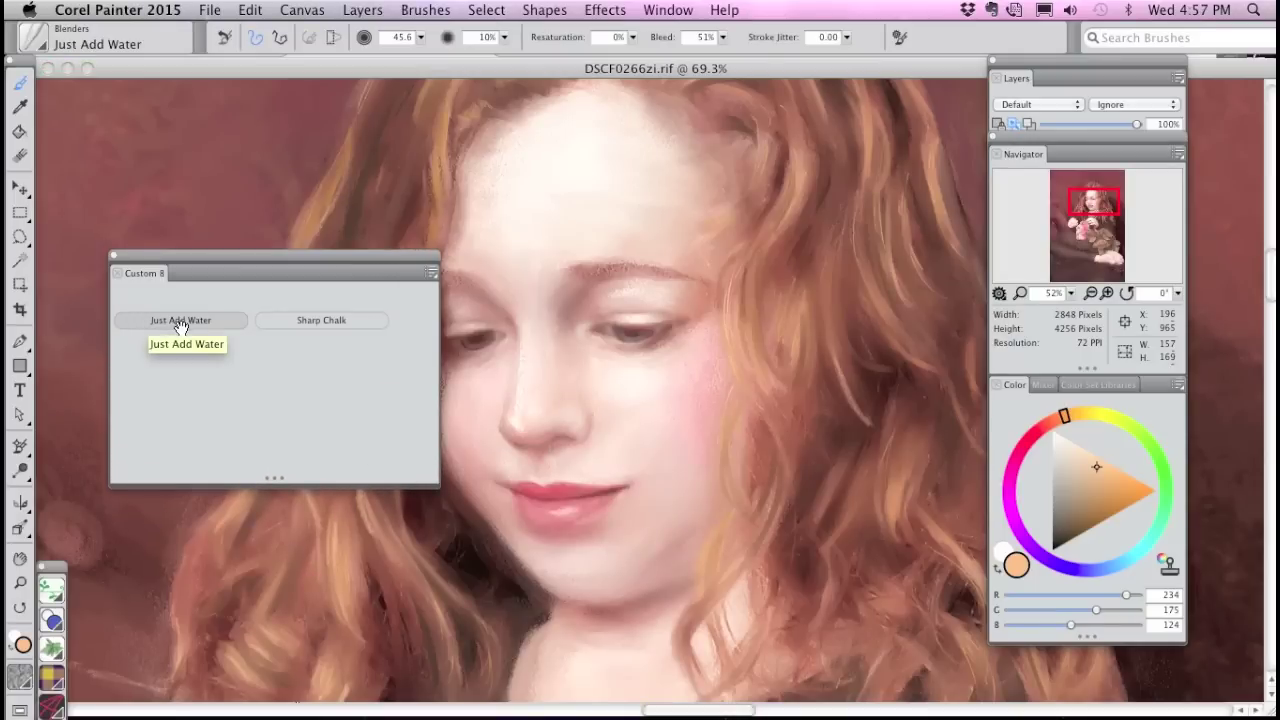
mouse_move(185, 321)
mouse_down()
mouse_move(254, 377)
mouse_move(362, 367)
mouse_up()
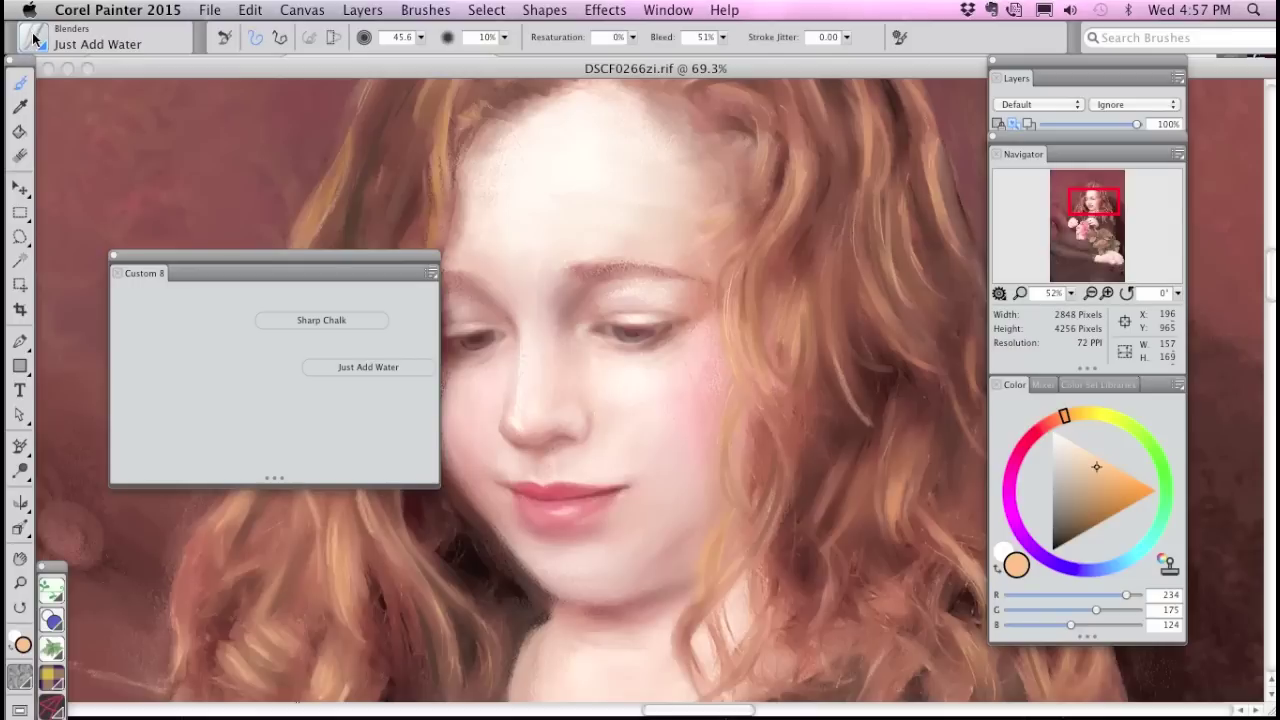
drag(33, 38, 171, 384)
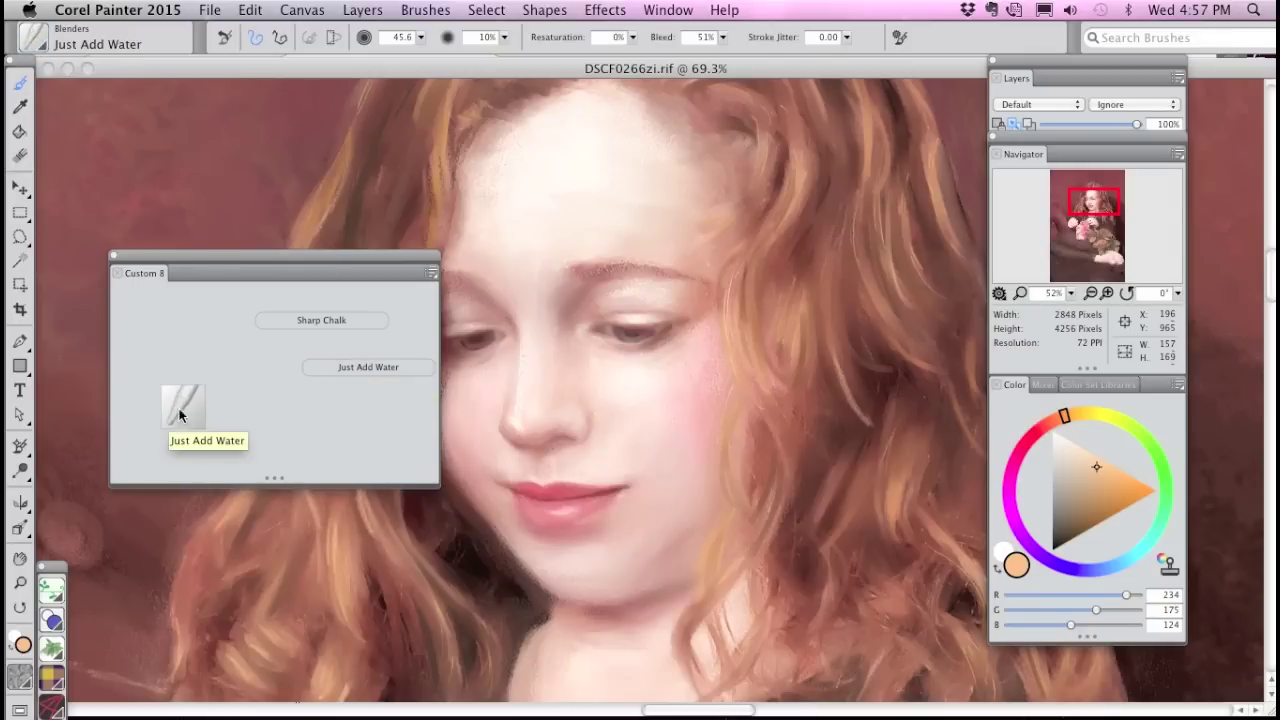
drag(360, 368, 321, 413)
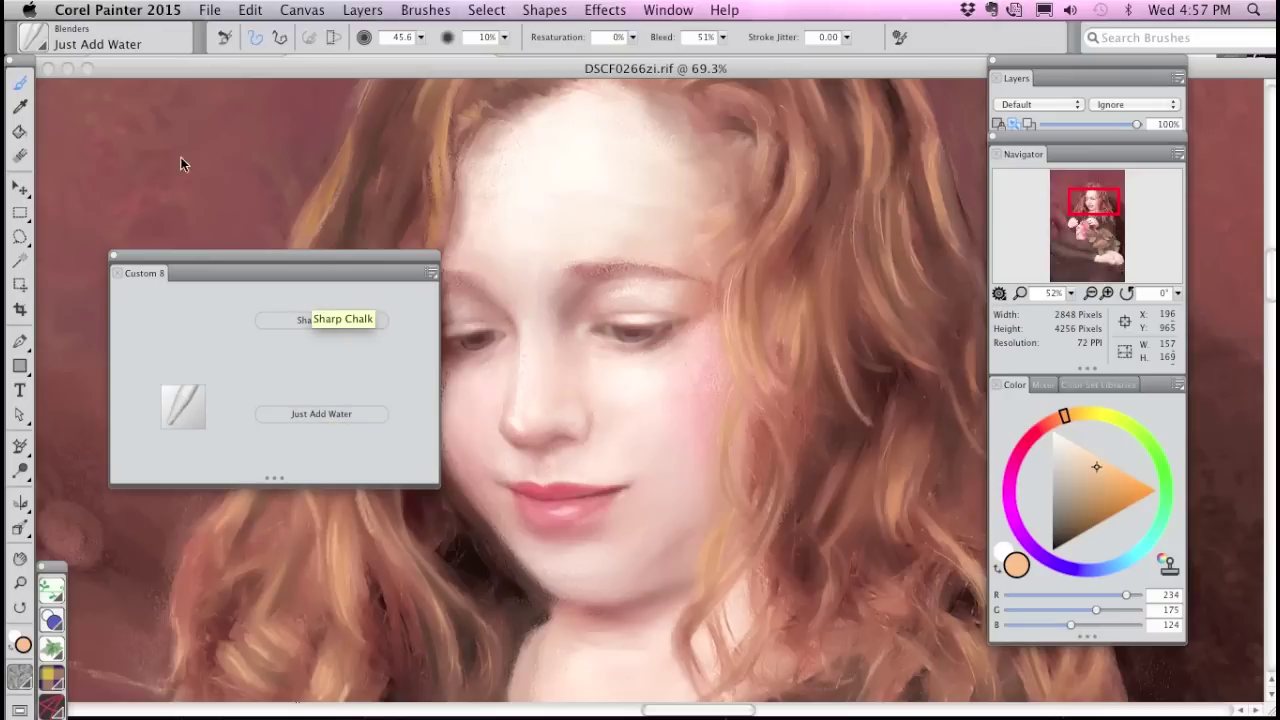
Step: Add a Sharp Chalk icon beside its label and paint a light chalk hair stroke
click(319, 321)
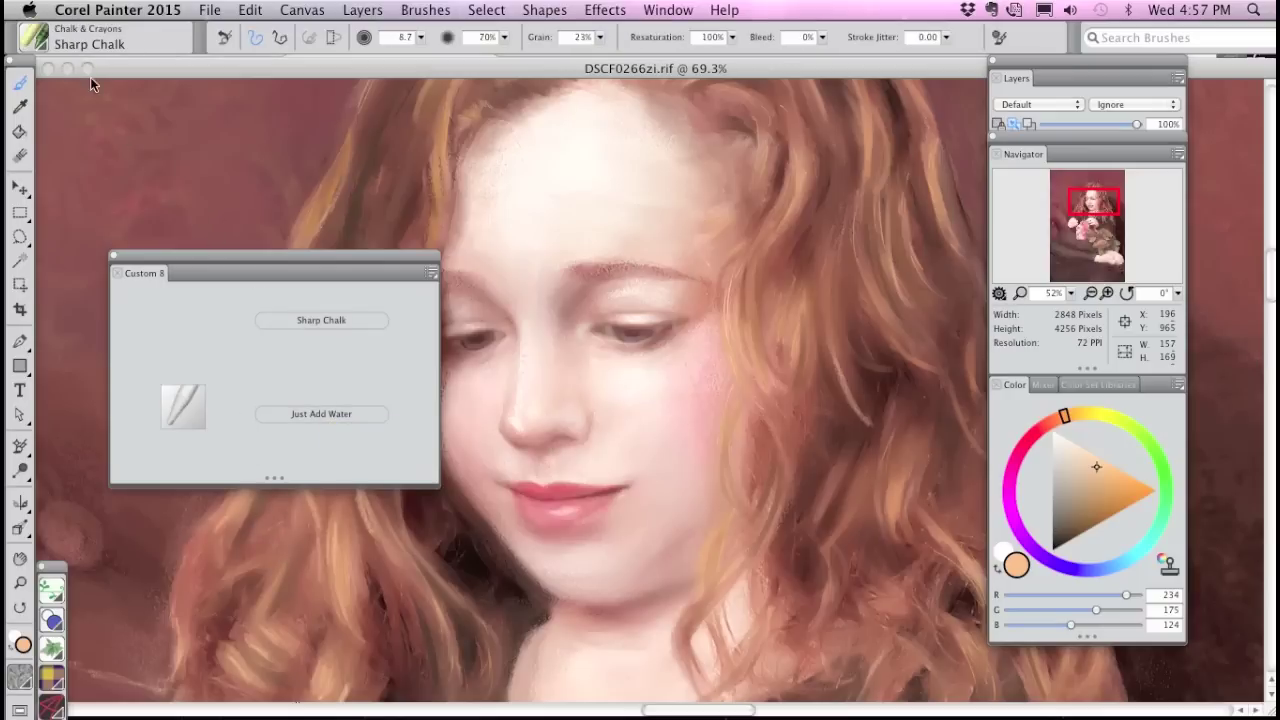
drag(44, 44, 183, 312)
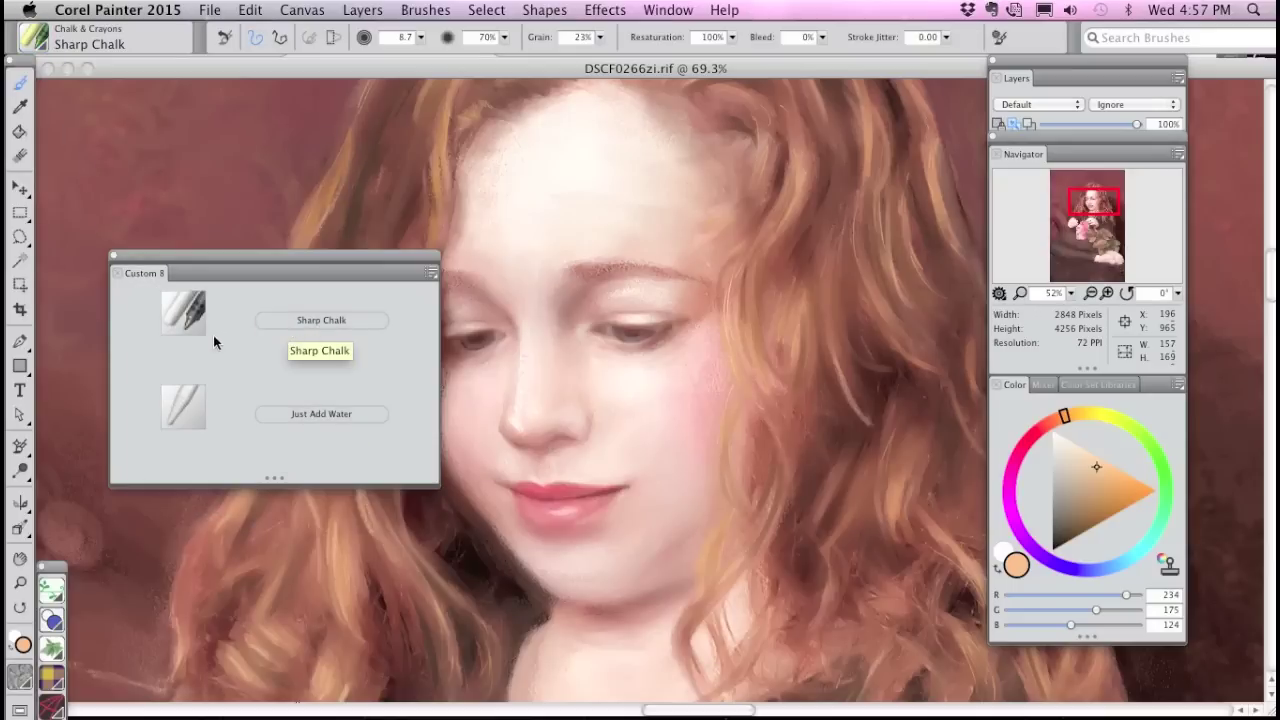
click(184, 311)
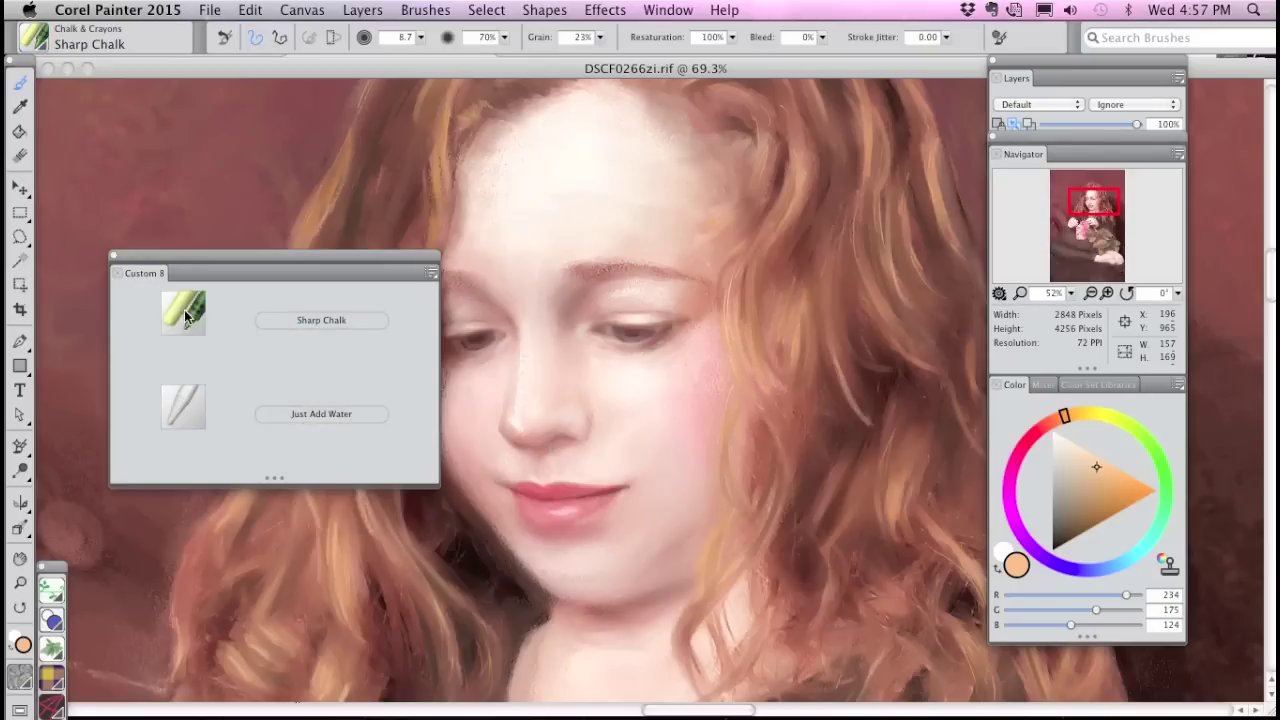
drag(834, 295, 856, 200)
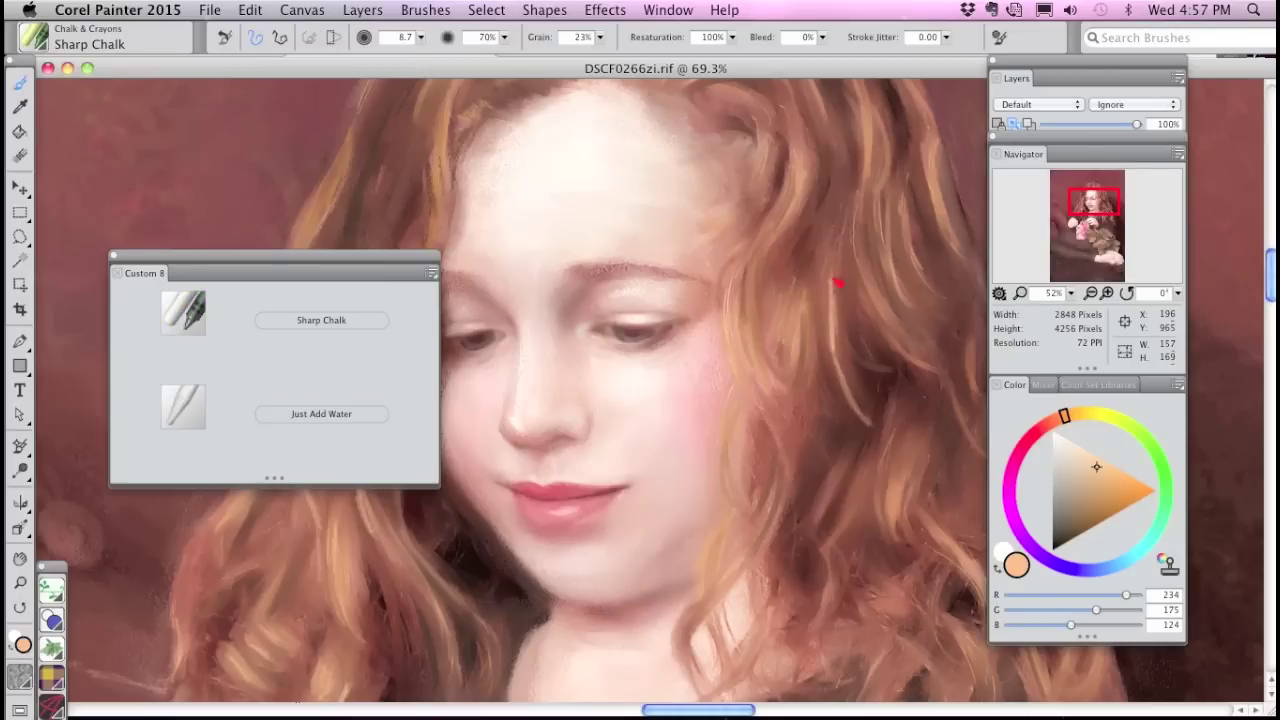
Step: Blend the hair stroke, add two more Sharp Chalk highlights, and return to Just Add Water
click(183, 403)
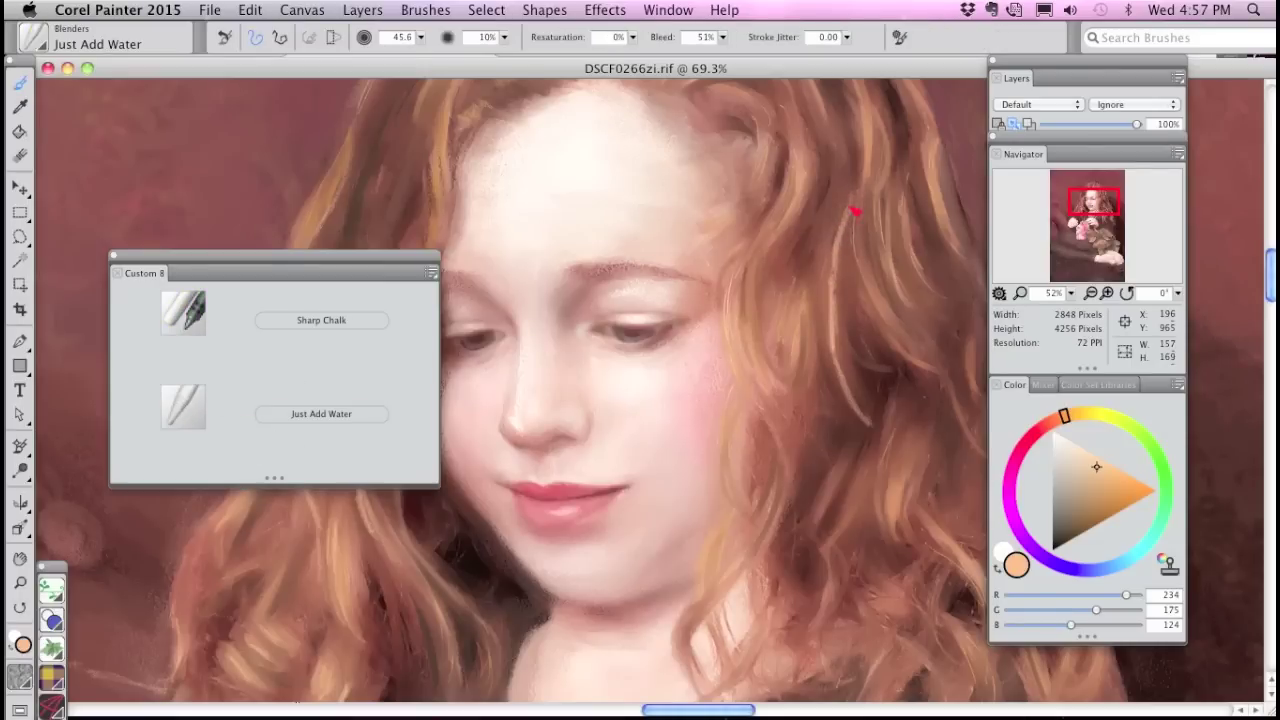
mouse_move(852, 215)
mouse_down()
mouse_move(834, 322)
mouse_move(876, 427)
mouse_up()
click(184, 313)
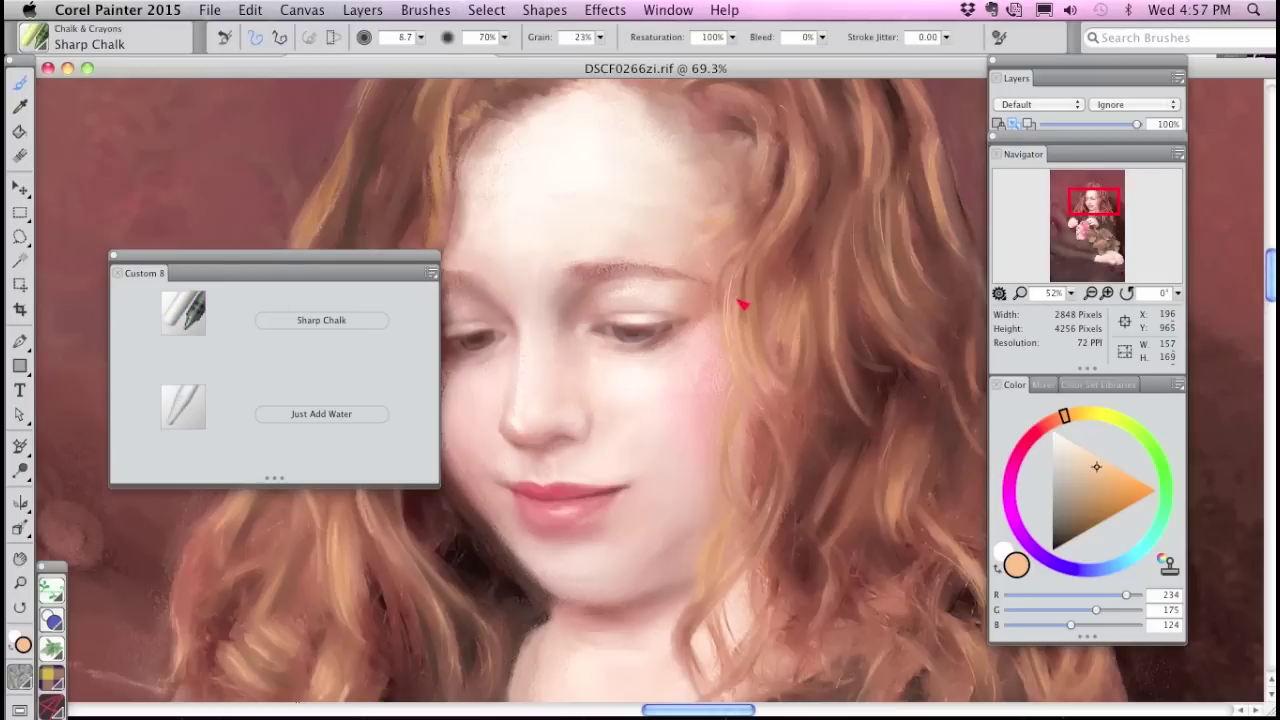
drag(757, 371, 743, 337)
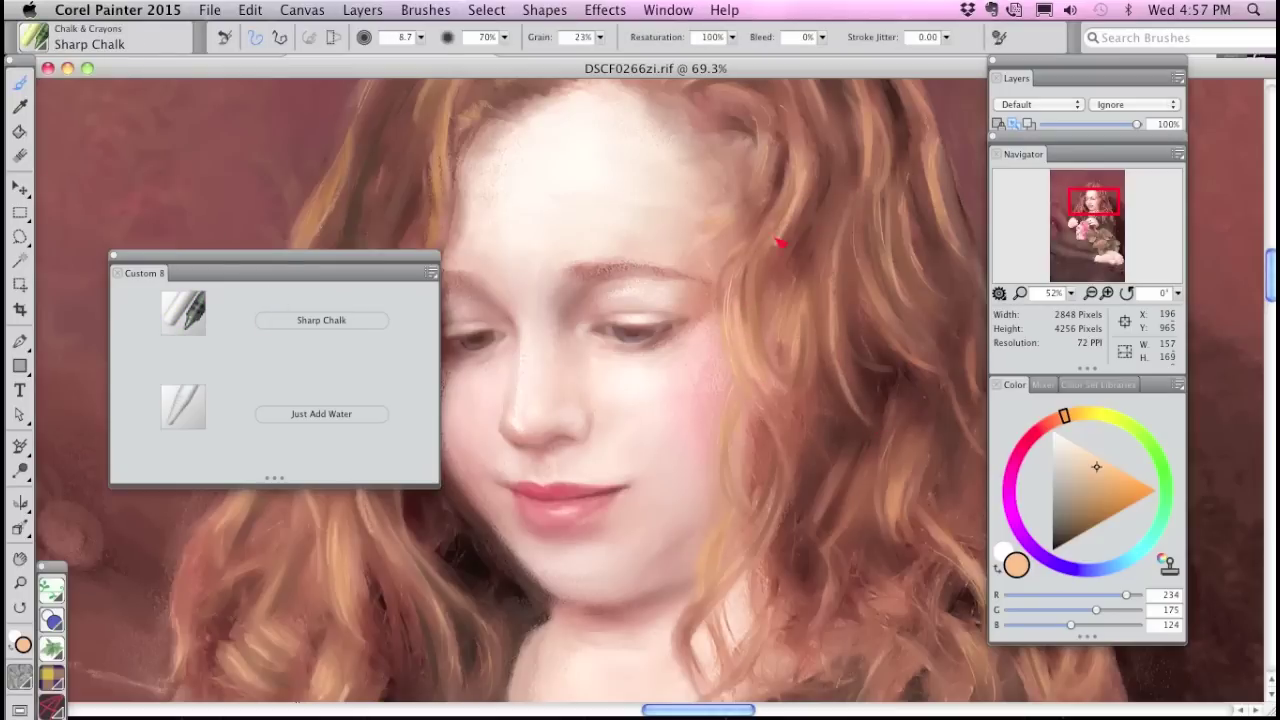
drag(784, 226, 802, 180)
click(193, 400)
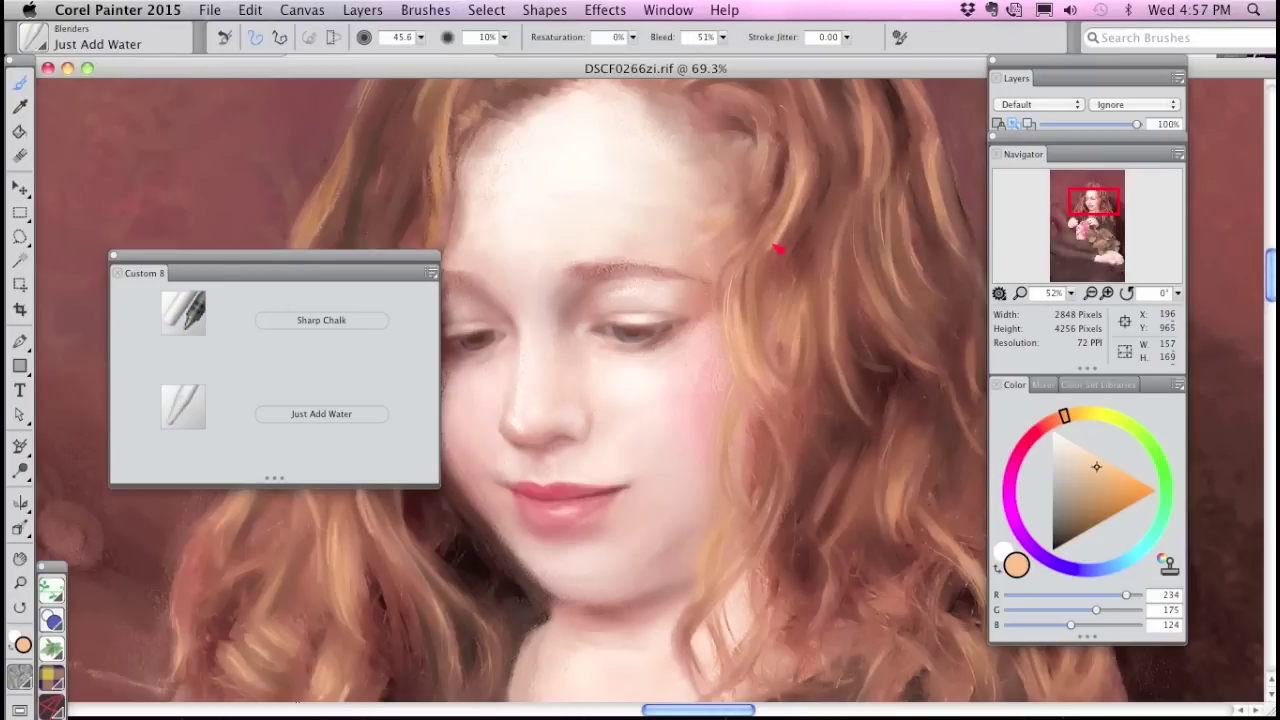